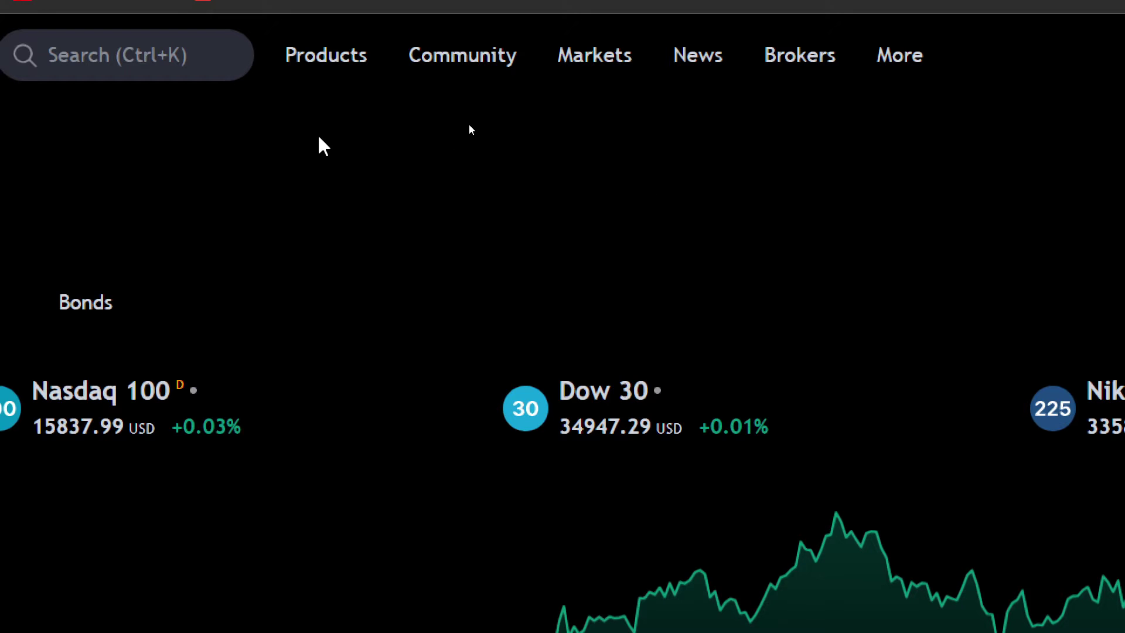
- Open the Brokers 'Compare and review' page from the top menu
mouse_move(446, 82)
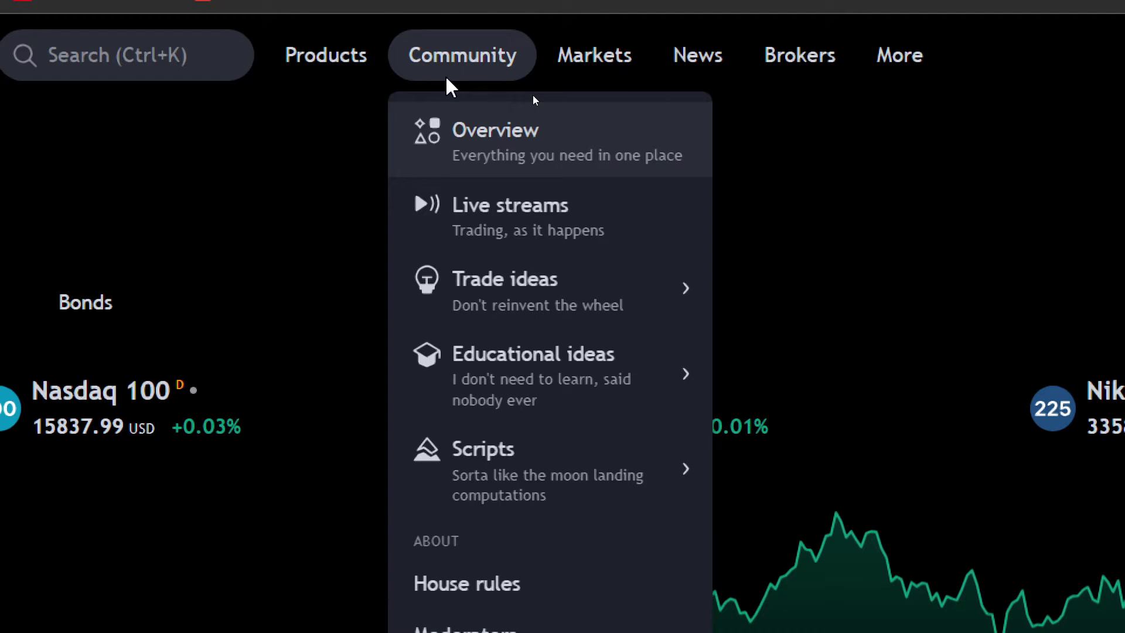
mouse_move(774, 79)
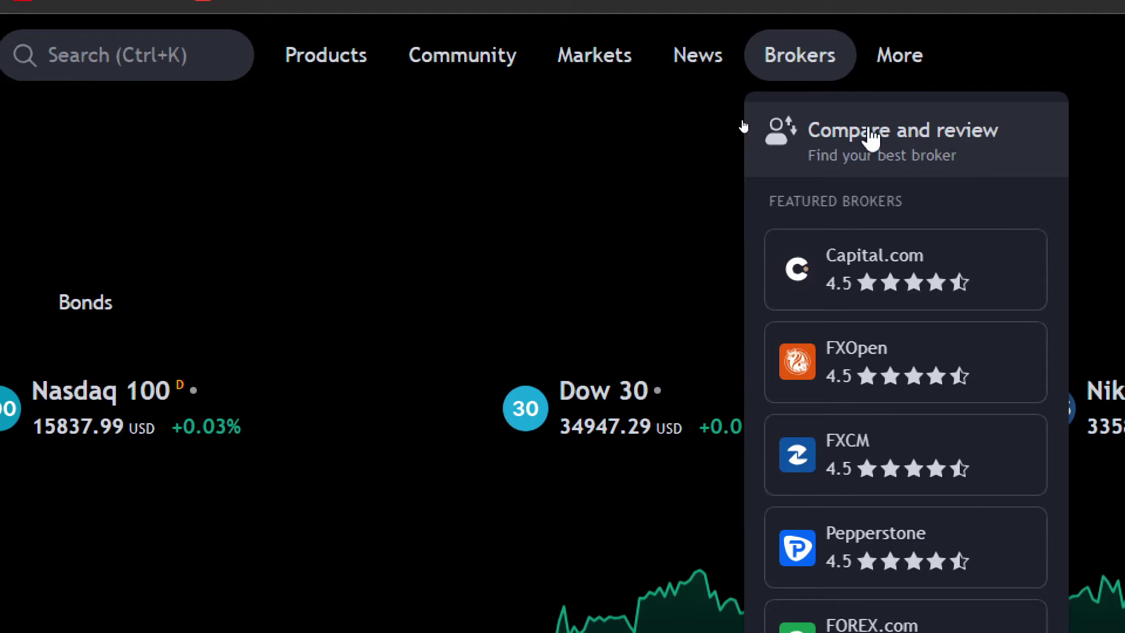
click(798, 141)
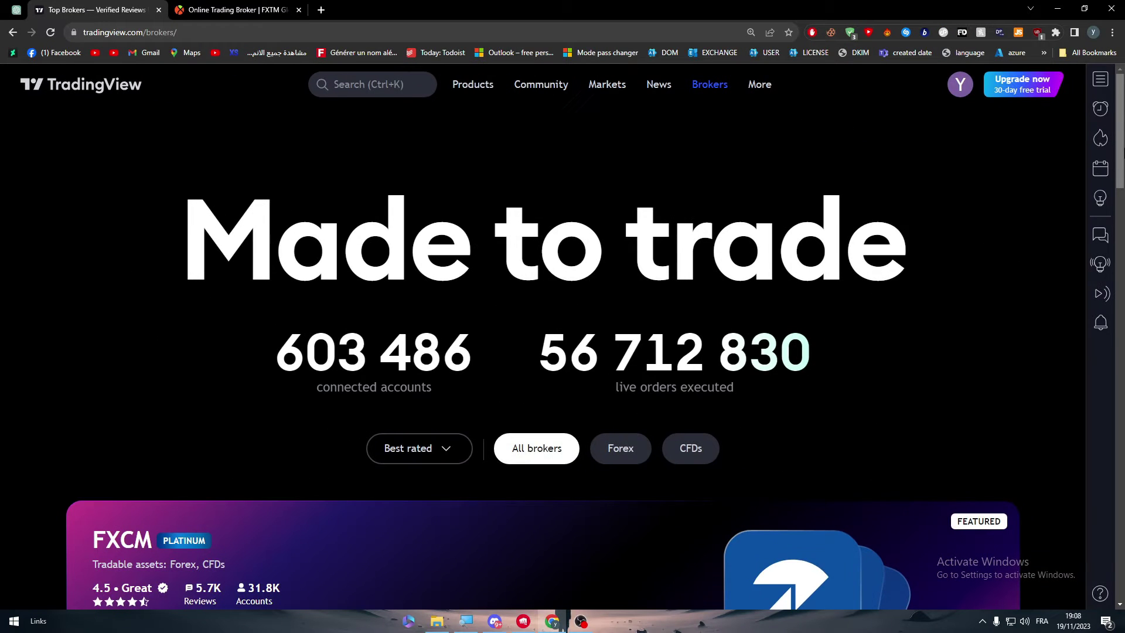
- Filter the broker list to Forex brokers, with FXCM featured
scroll(1097, 252, down, 10)
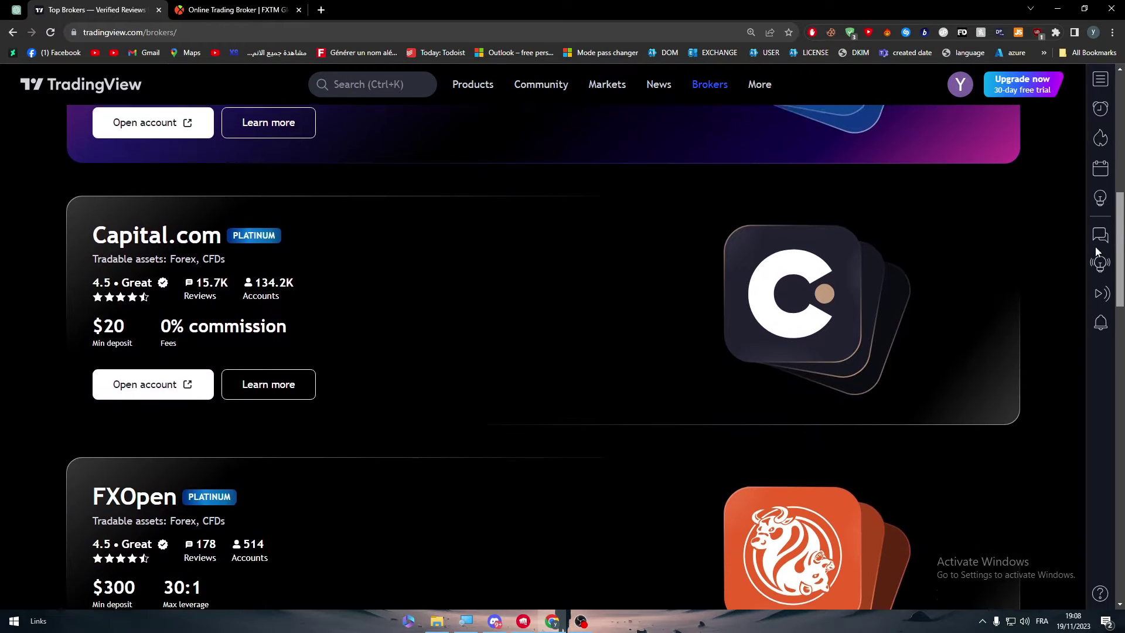
scroll(1098, 252, down, 15)
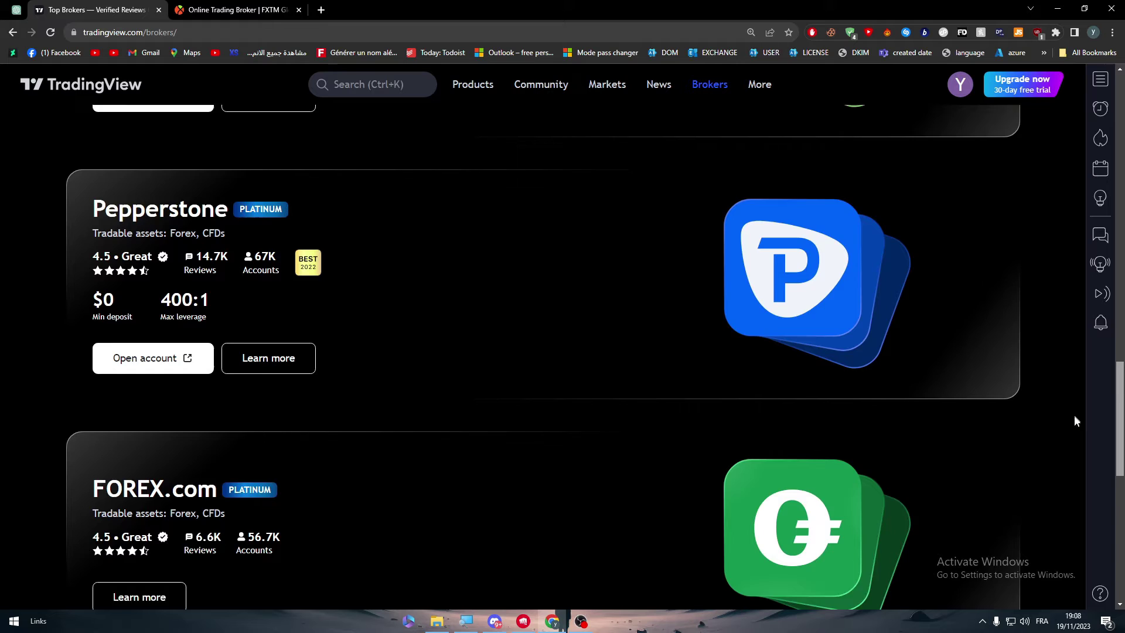
scroll(1071, 438, up, 20)
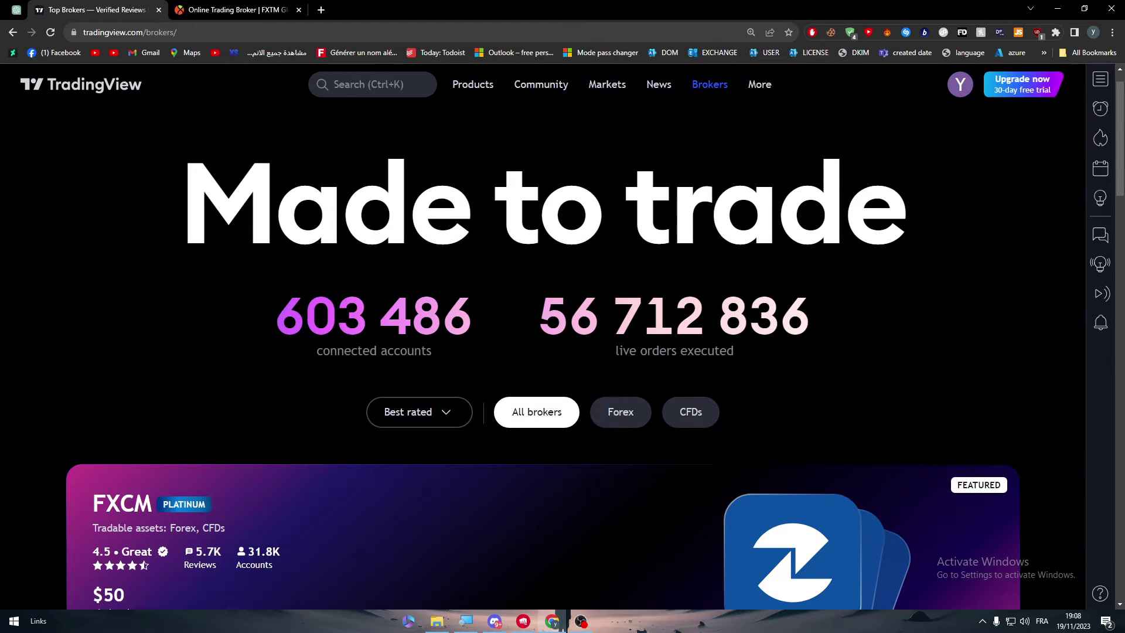
click(618, 408)
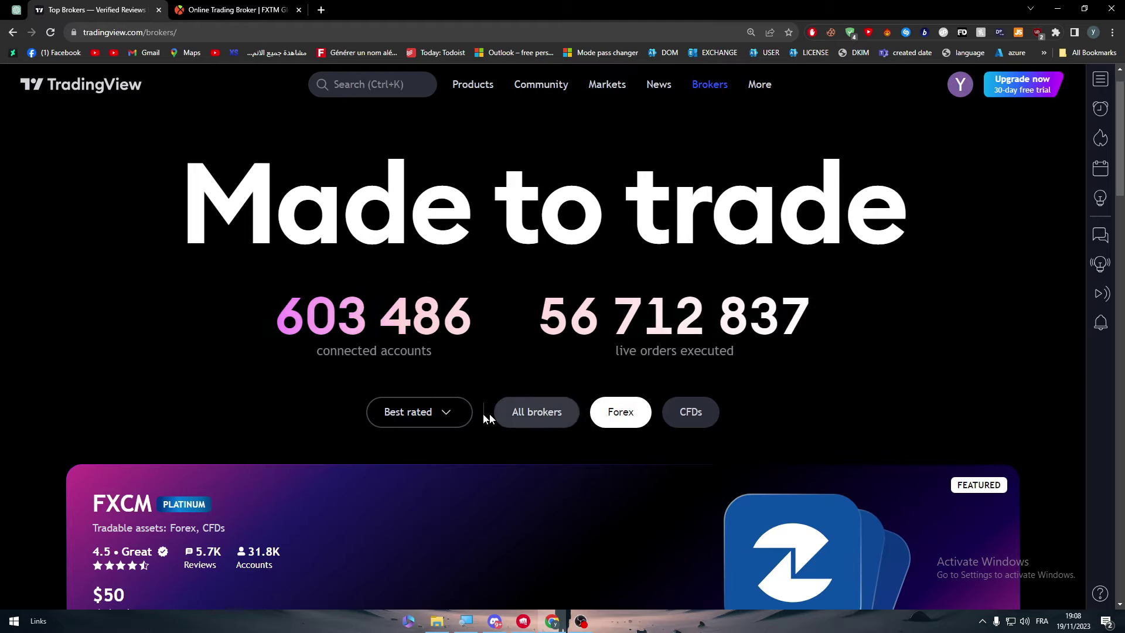
click(456, 413)
click(455, 413)
click(1122, 220)
drag(1122, 219, 1121, 99)
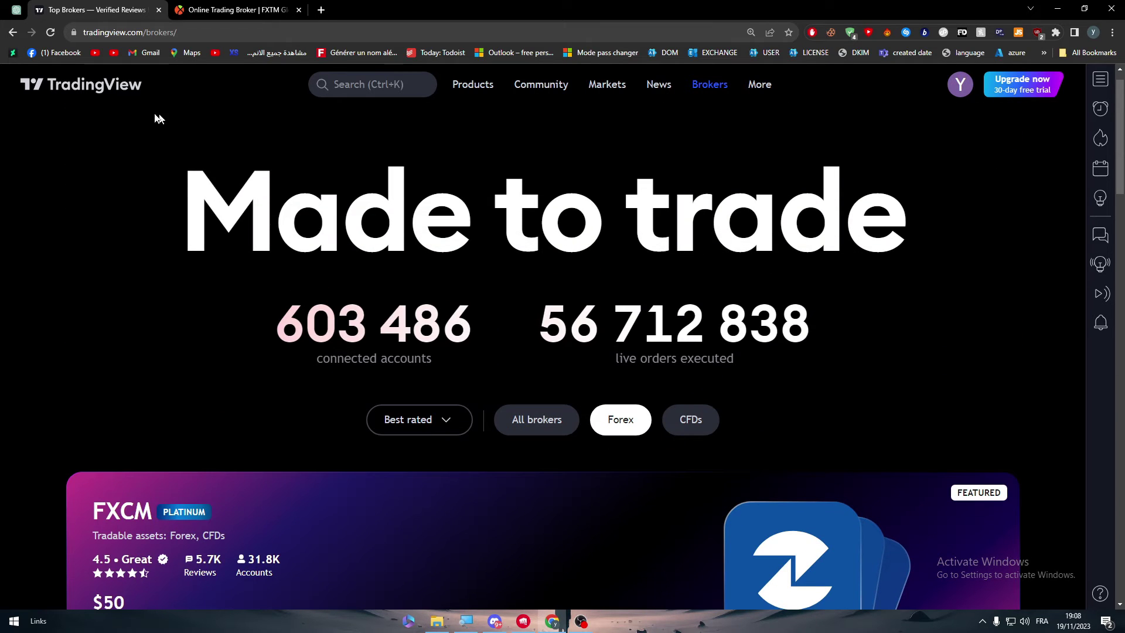
- Return to the TradingView homepage and bring the Nasdaq 100 one-day market summary chart into view
click(98, 101)
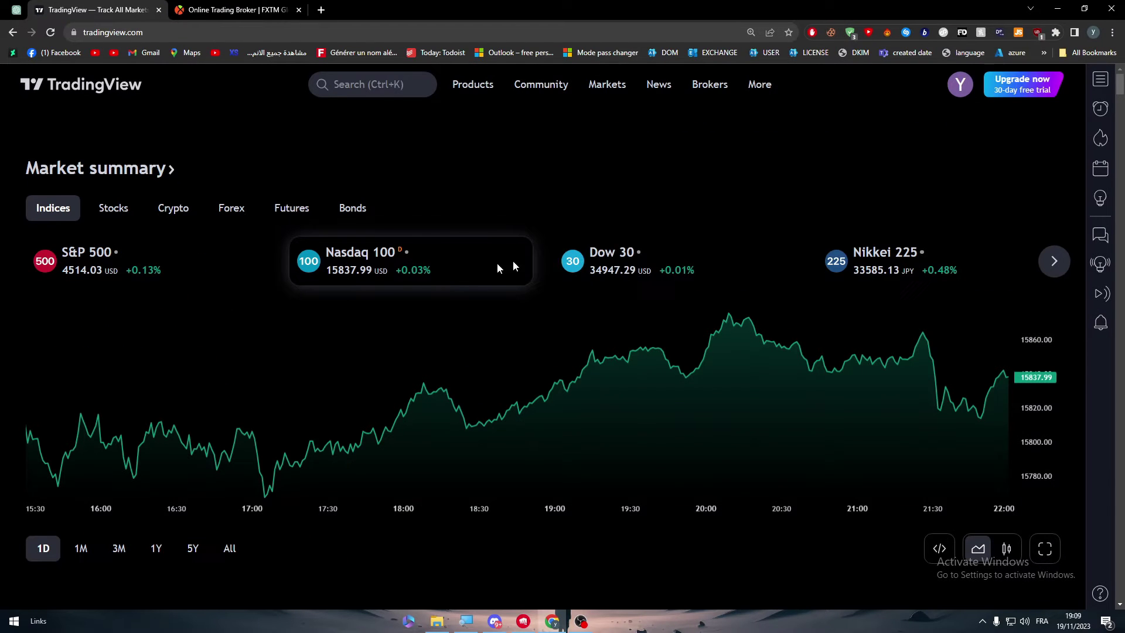
drag(1122, 95, 1122, 103)
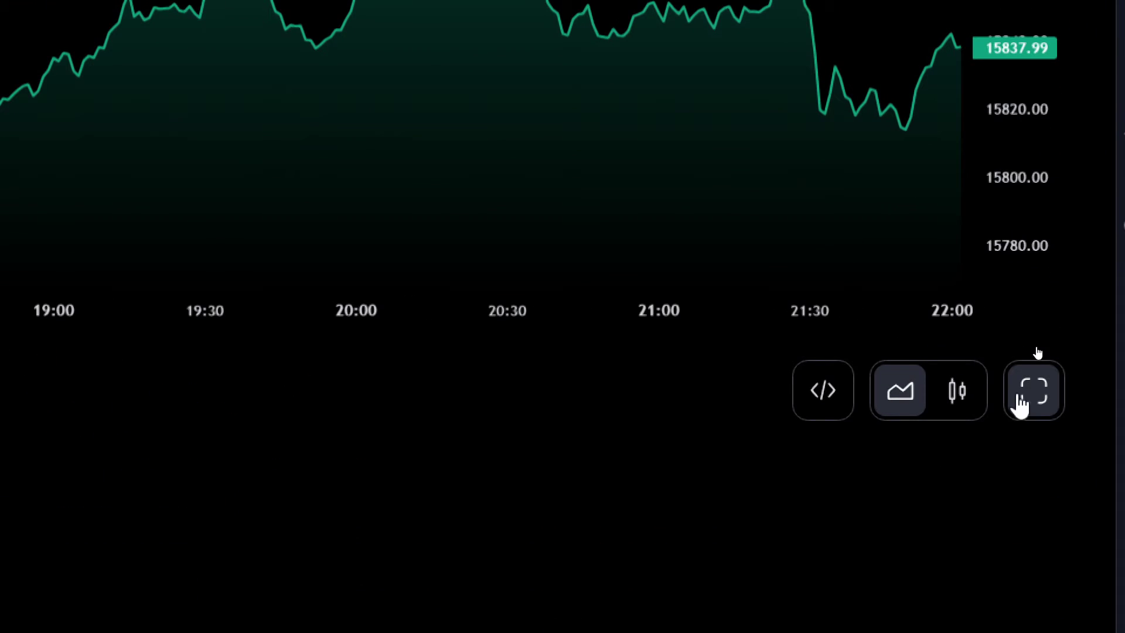
- Open the Nasdaq 100 chart in full chart view
click(1026, 401)
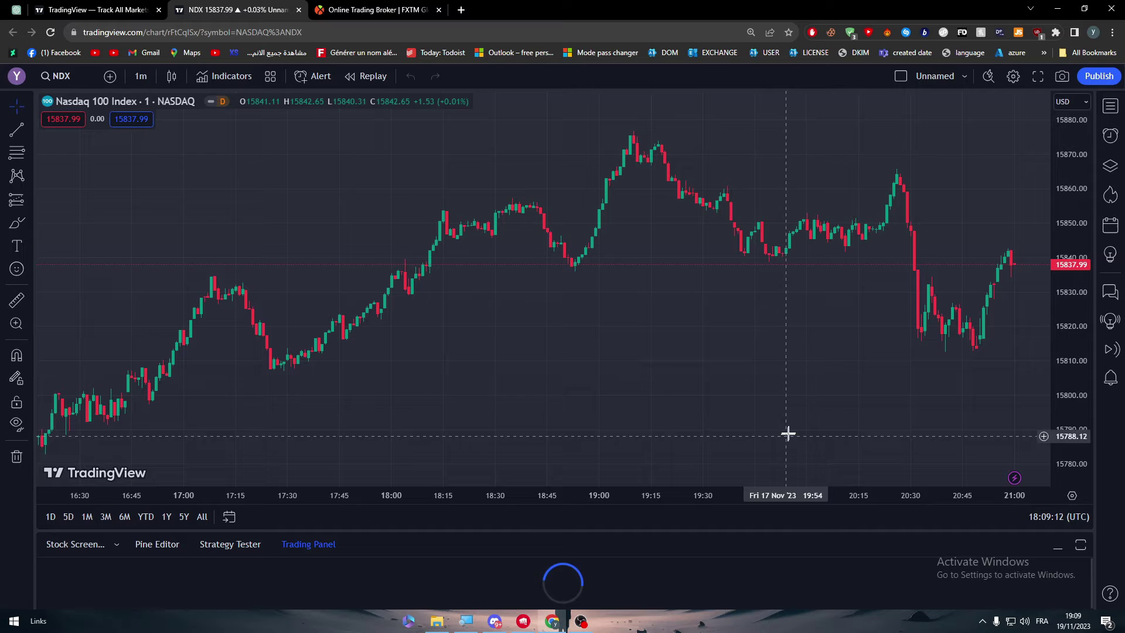
click(17, 105)
scroll(801, 254, right, 5)
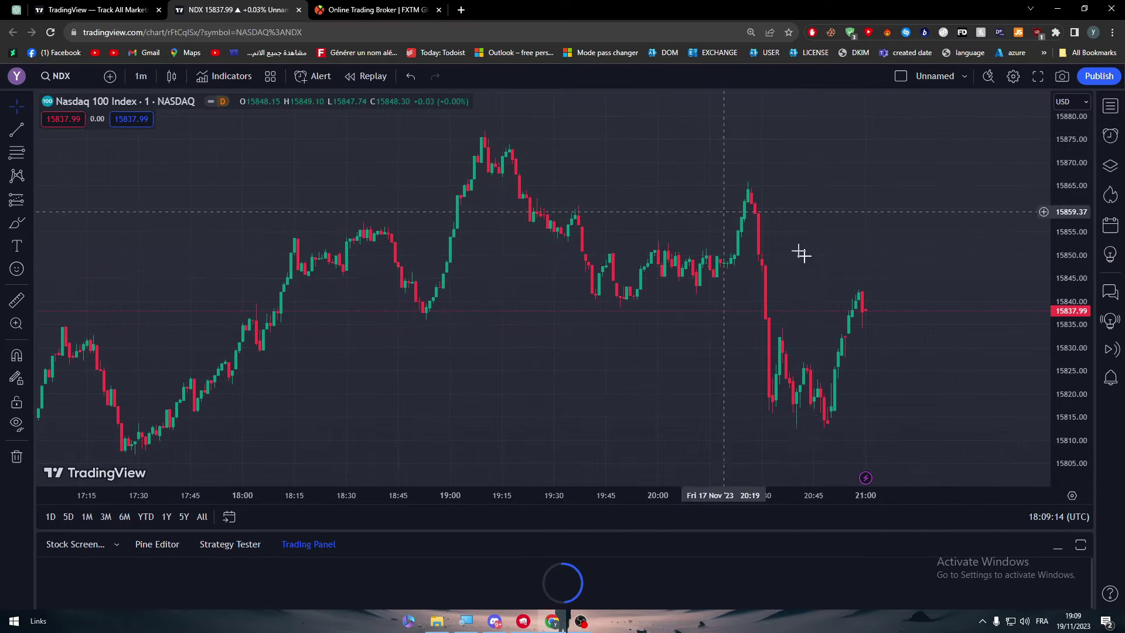
scroll(896, 282, left, 2)
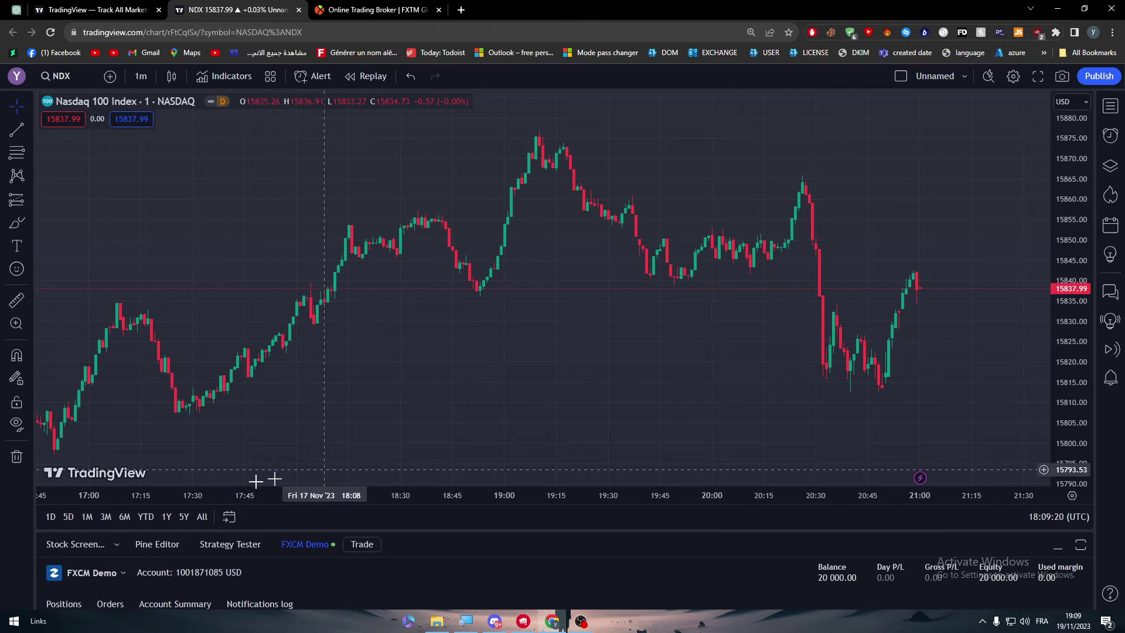
- Show a taller FXCM Demo trading panel below the chart and open its account options
click(64, 604)
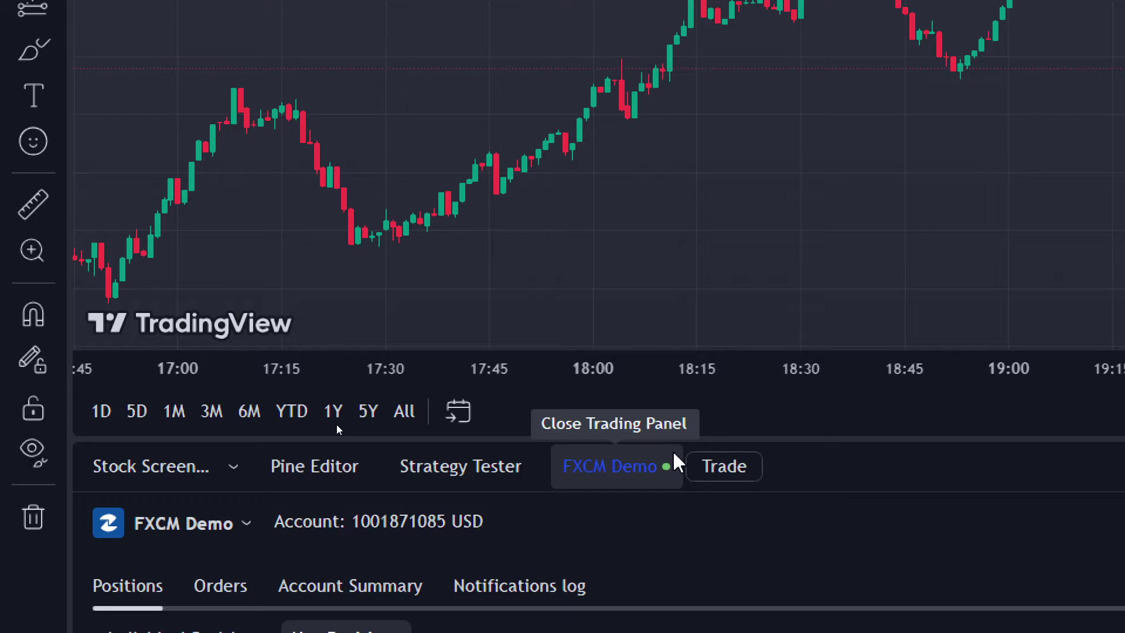
click(671, 466)
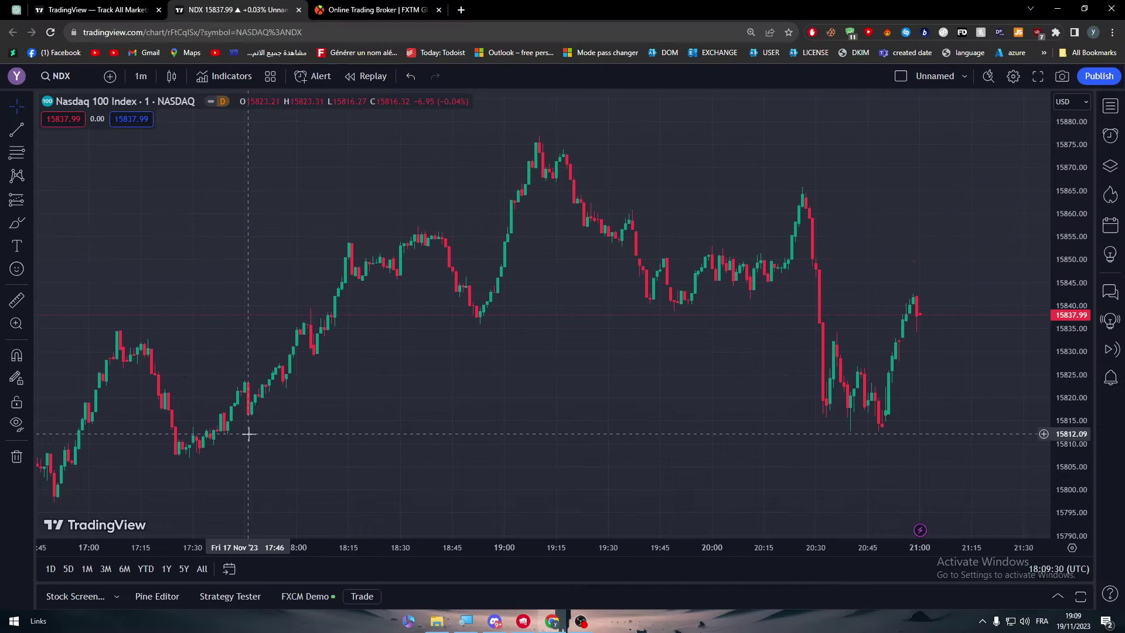
click(321, 591)
drag(343, 382, 343, 349)
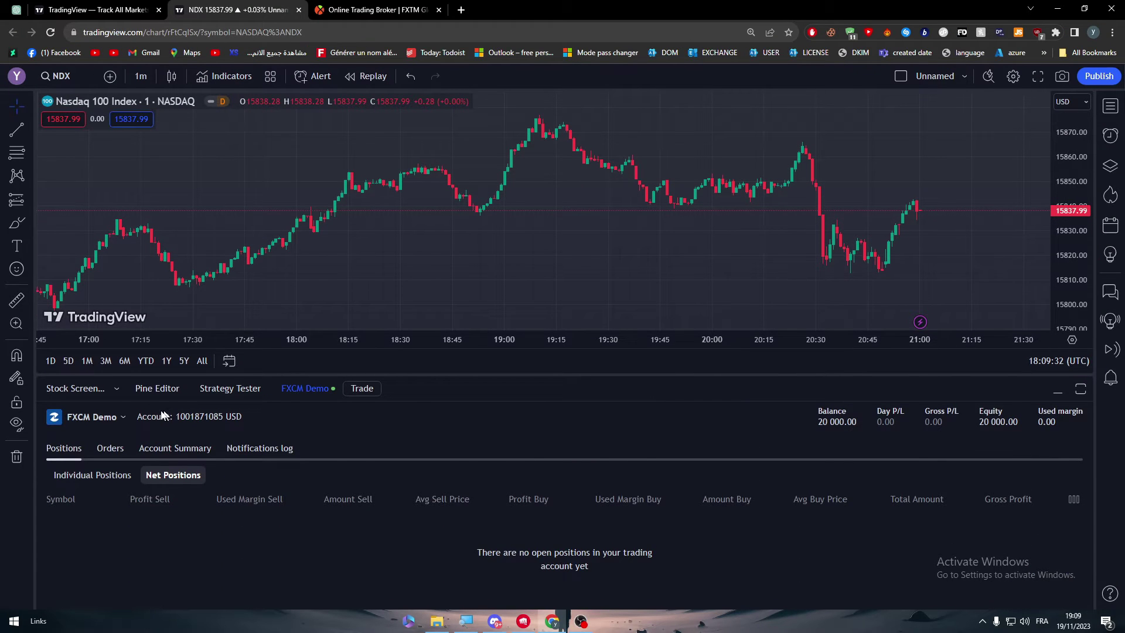
click(114, 417)
- Show all connectable brokers in the trading panel, down to Timex and Blue Line Futures
click(118, 511)
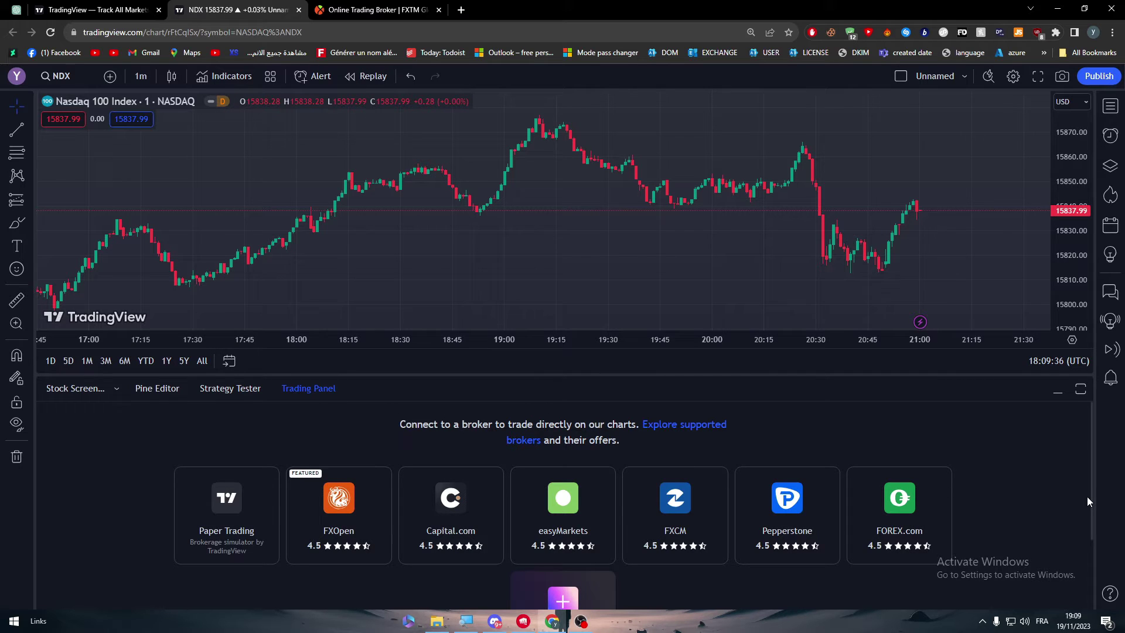
drag(1092, 498, 1077, 568)
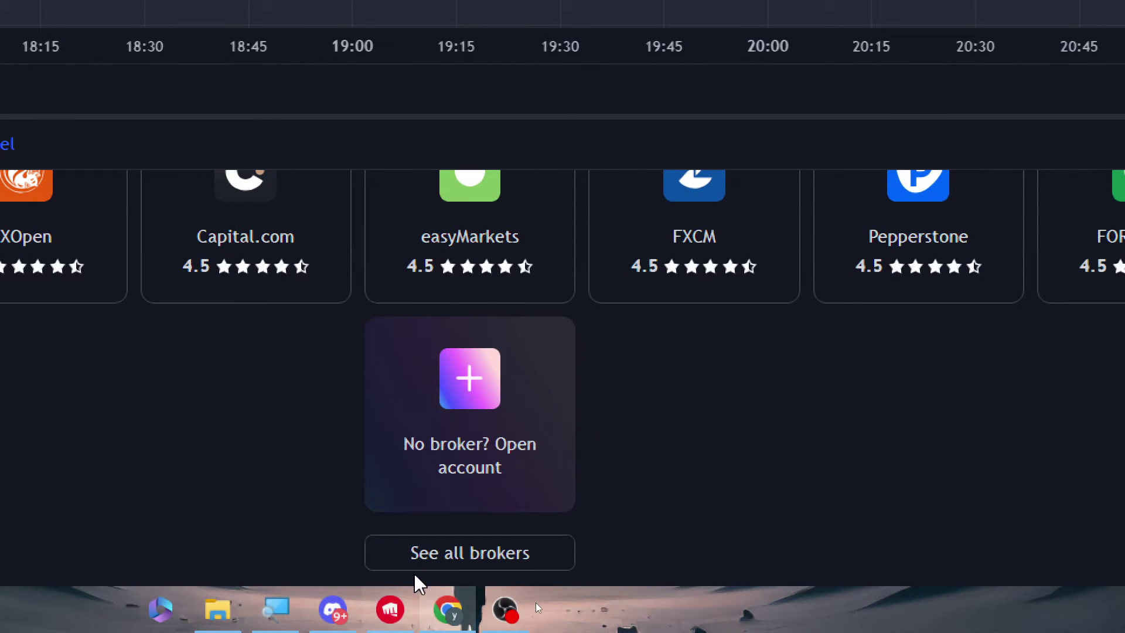
click(424, 557)
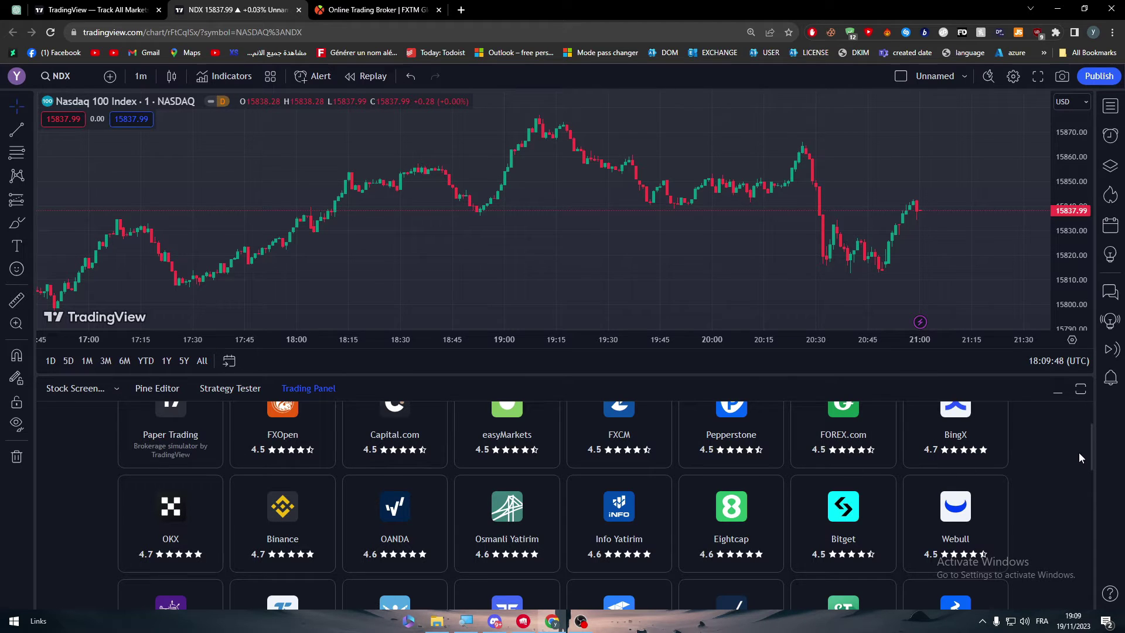
drag(1090, 434, 1069, 550)
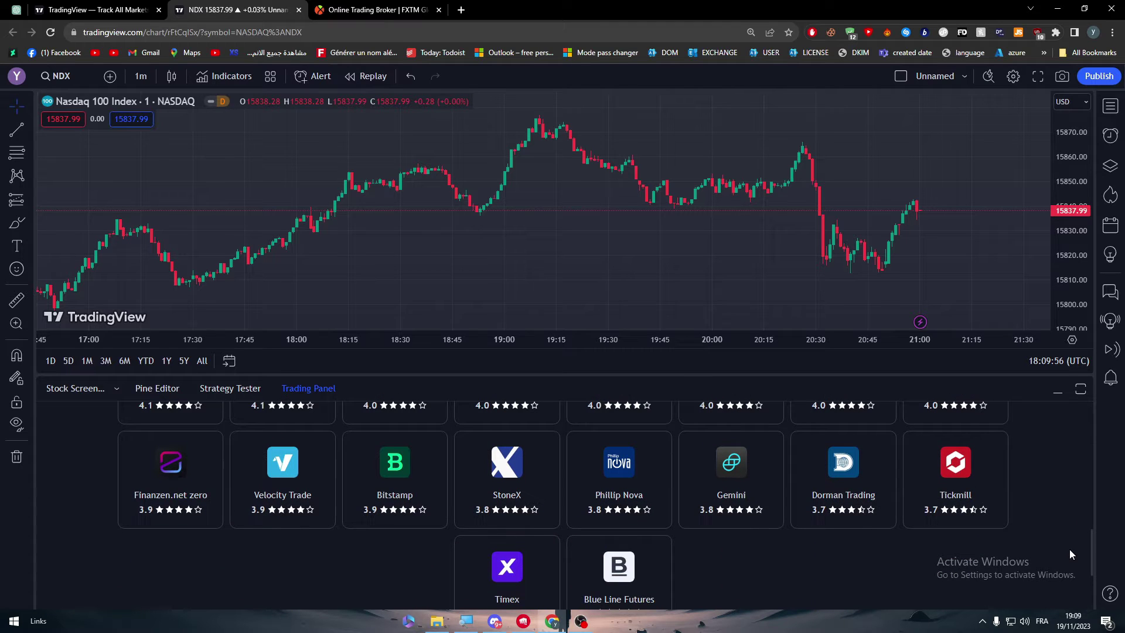
- Search the broker list for 'FXT', then switch to the FXTM broker website tab
key(ctrl+f)
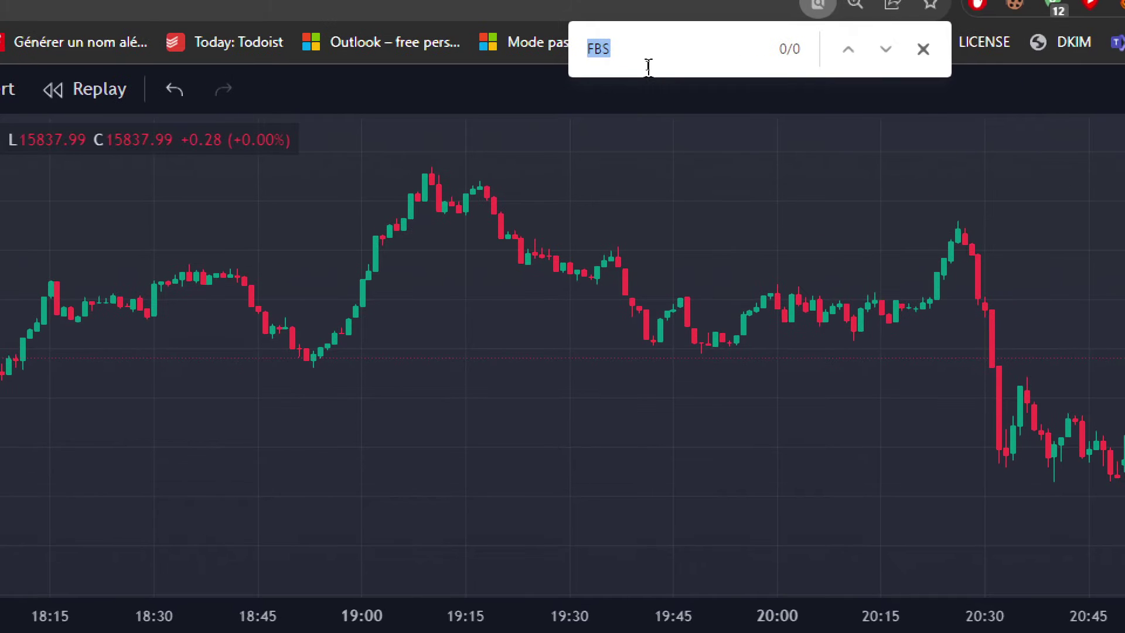
text(FXTM)
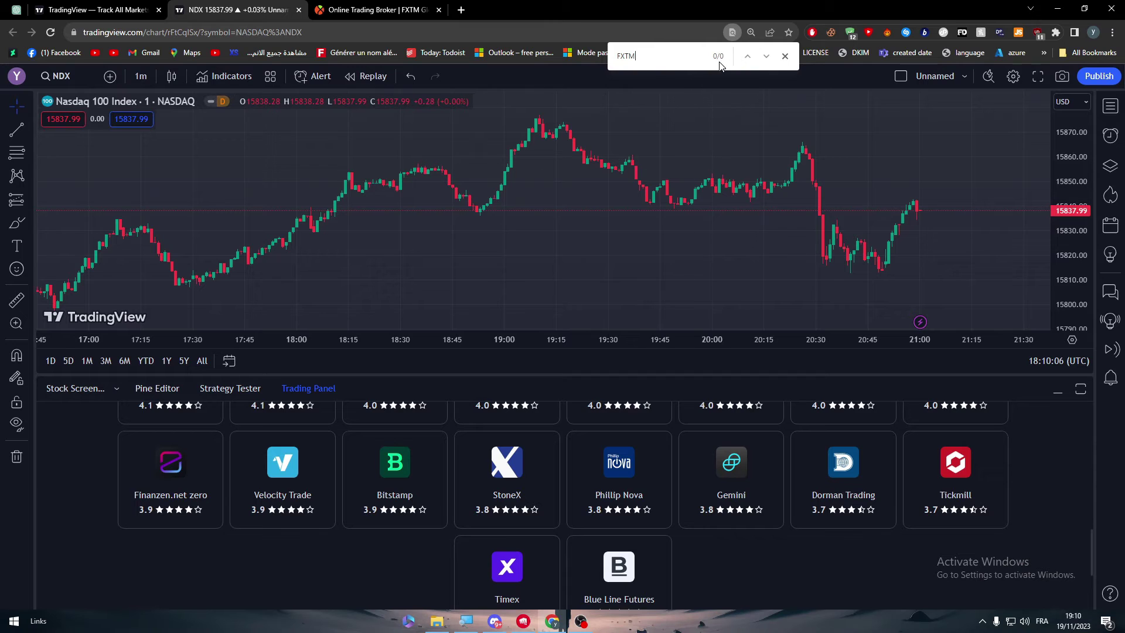
click(785, 57)
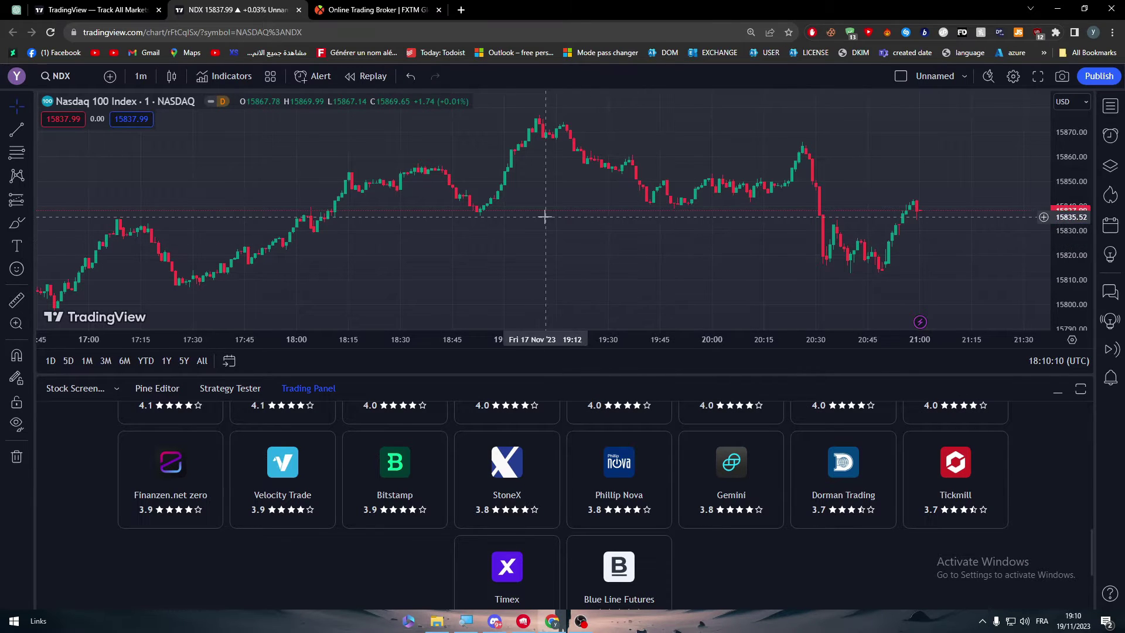
click(398, 9)
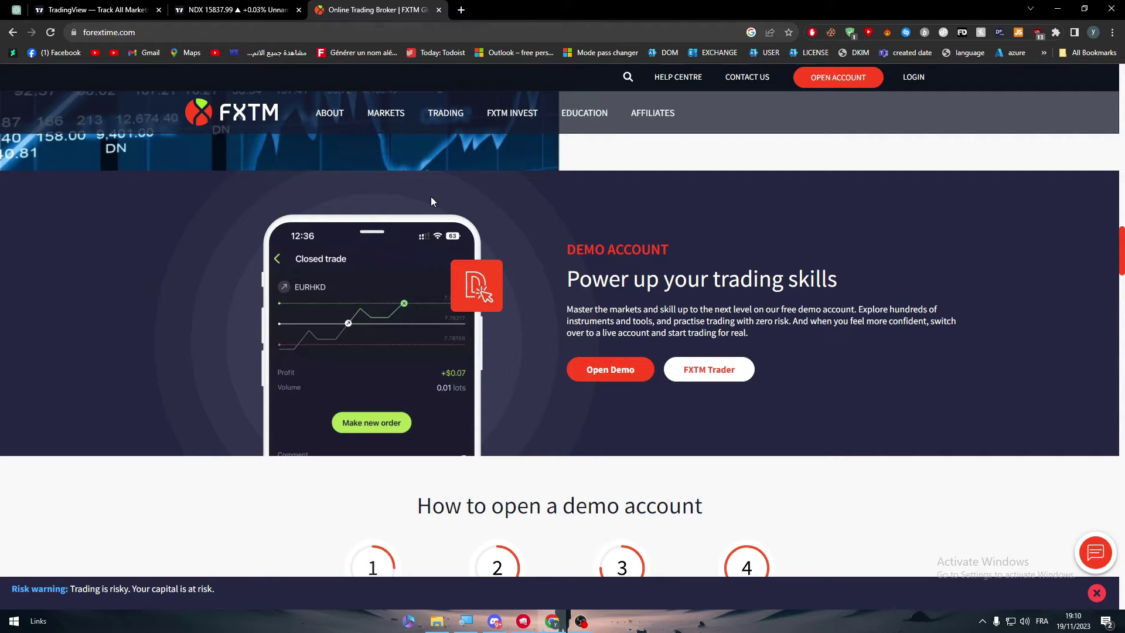
- Search for 'tradingview fxtm' in a new tab
click(463, 9)
text(tread)
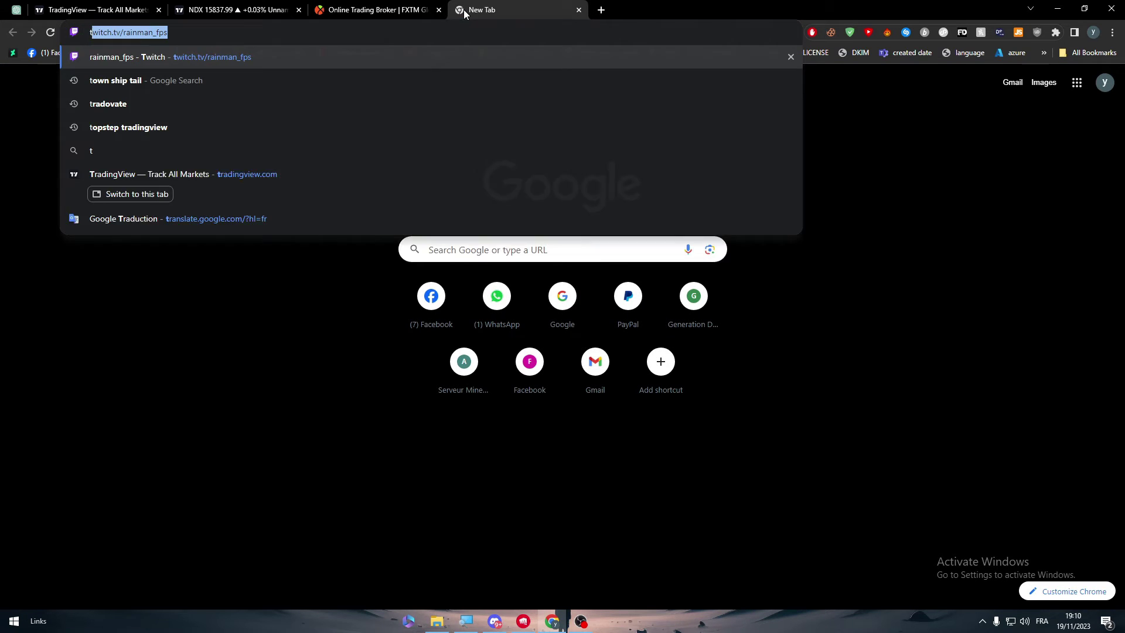
key(BackSpace)
key(BackSpace)
key(BackSpace)
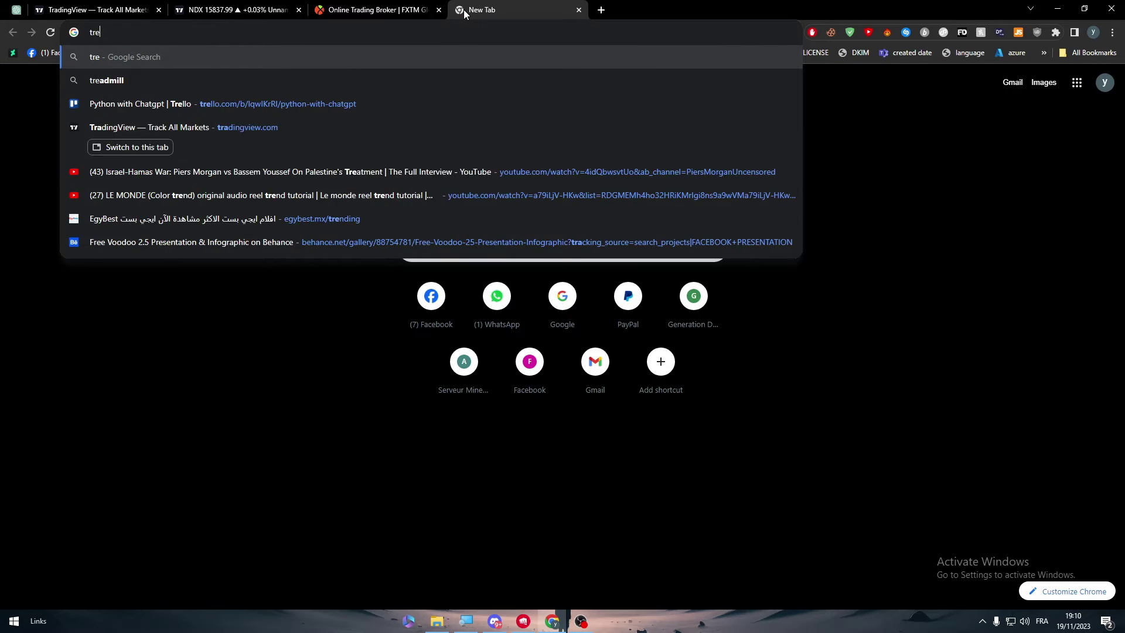
text(adingview)
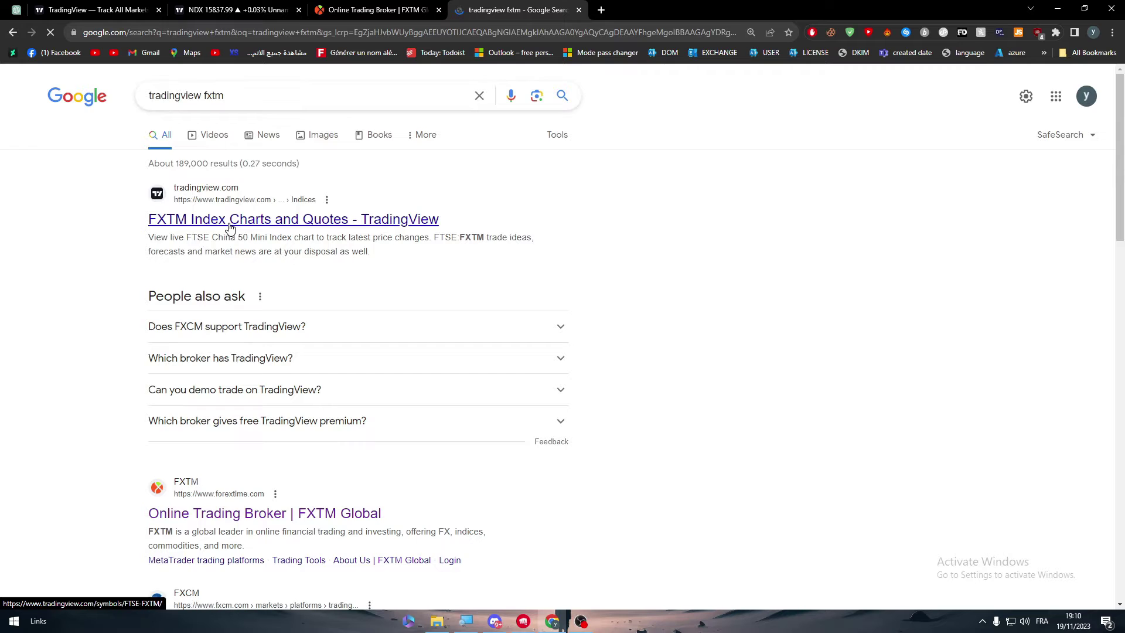
- Check the FXTM index page, then back in results, toggle the FXCM question and scroll to FXTM listings
click(603, 9)
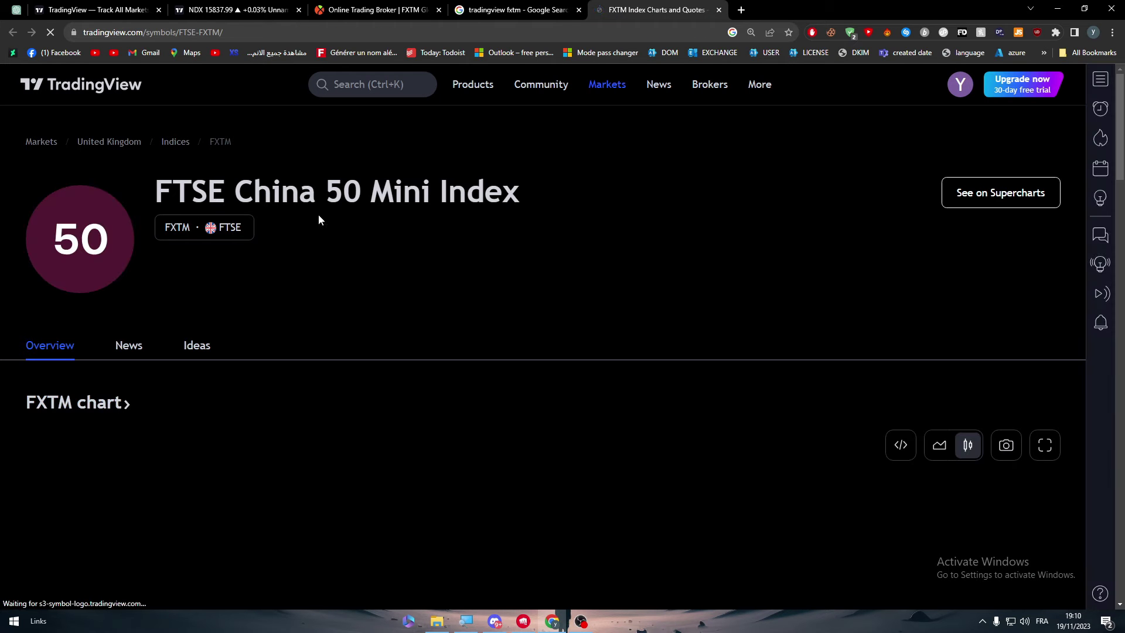
click(530, 7)
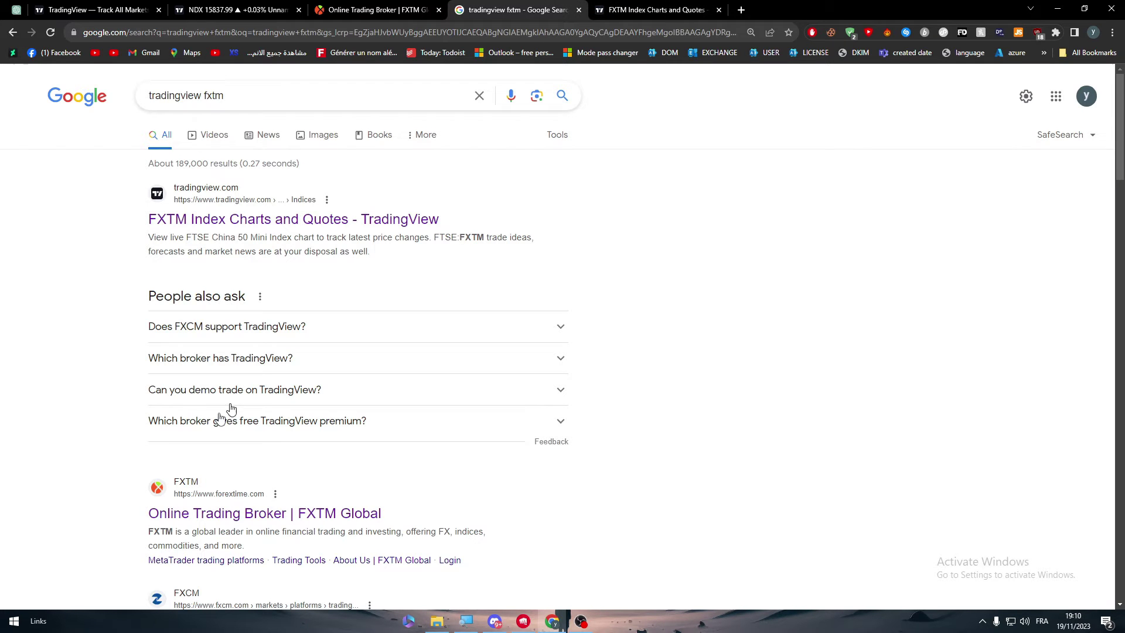
click(352, 329)
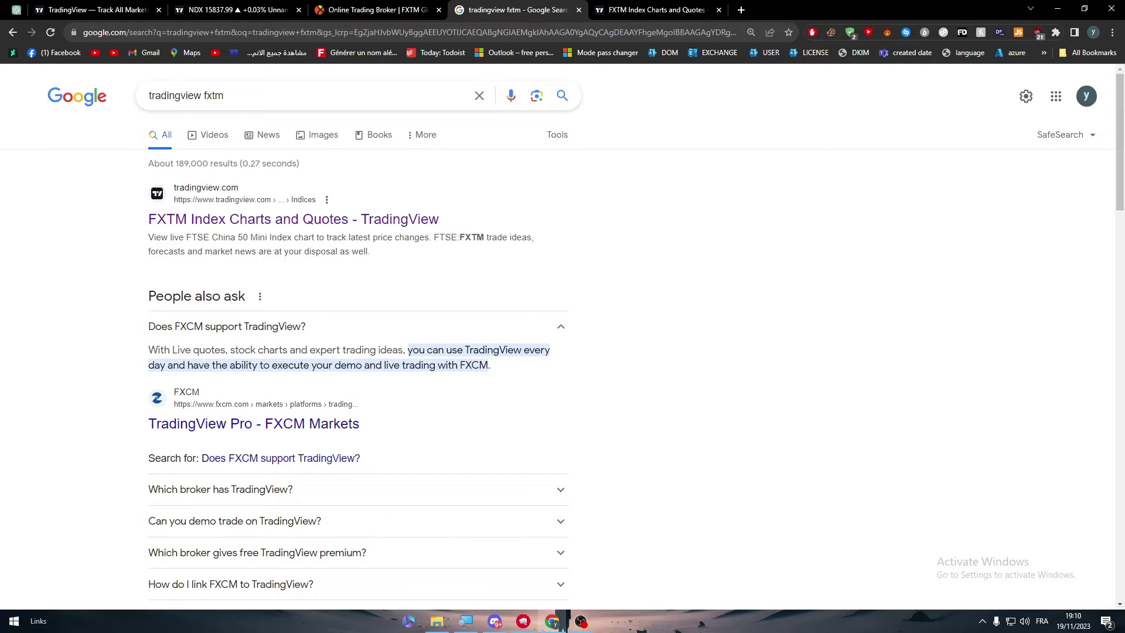
click(554, 326)
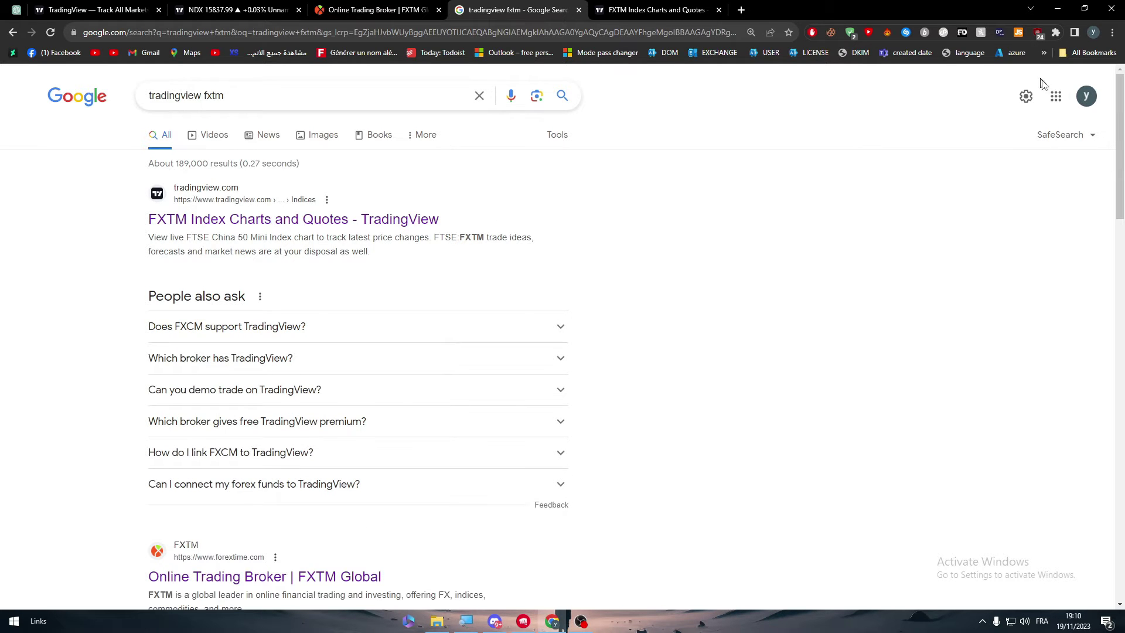
scroll(1102, 258, down, 4)
scroll(1097, 288, down, 2)
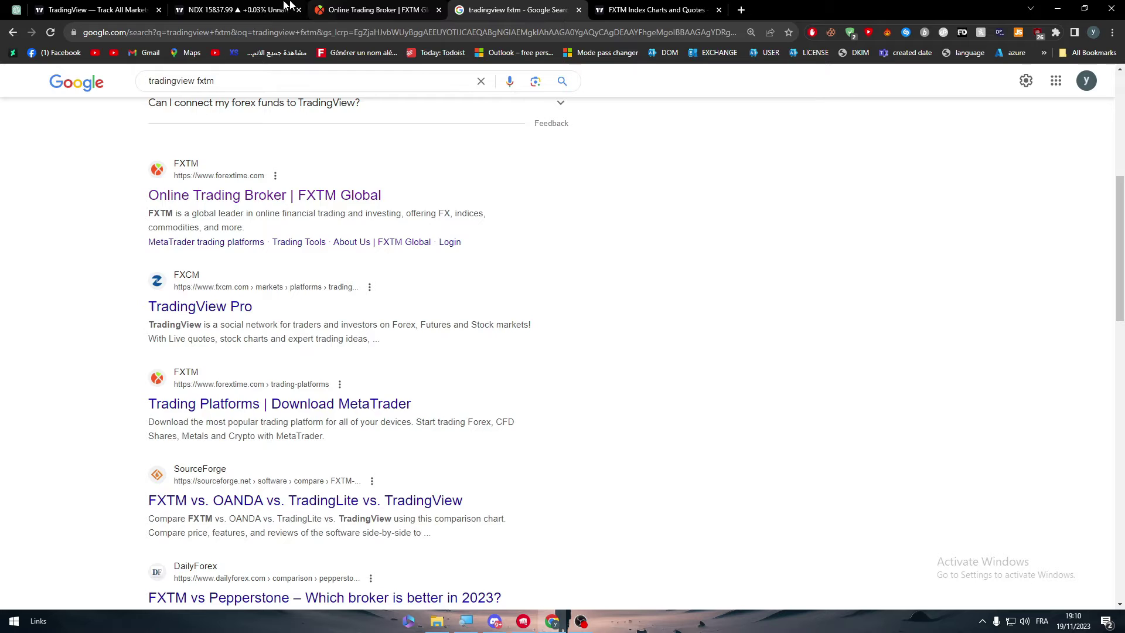
- Close the 'tradingview fxtm' results tab and switch to the FXTM site
click(221, 6)
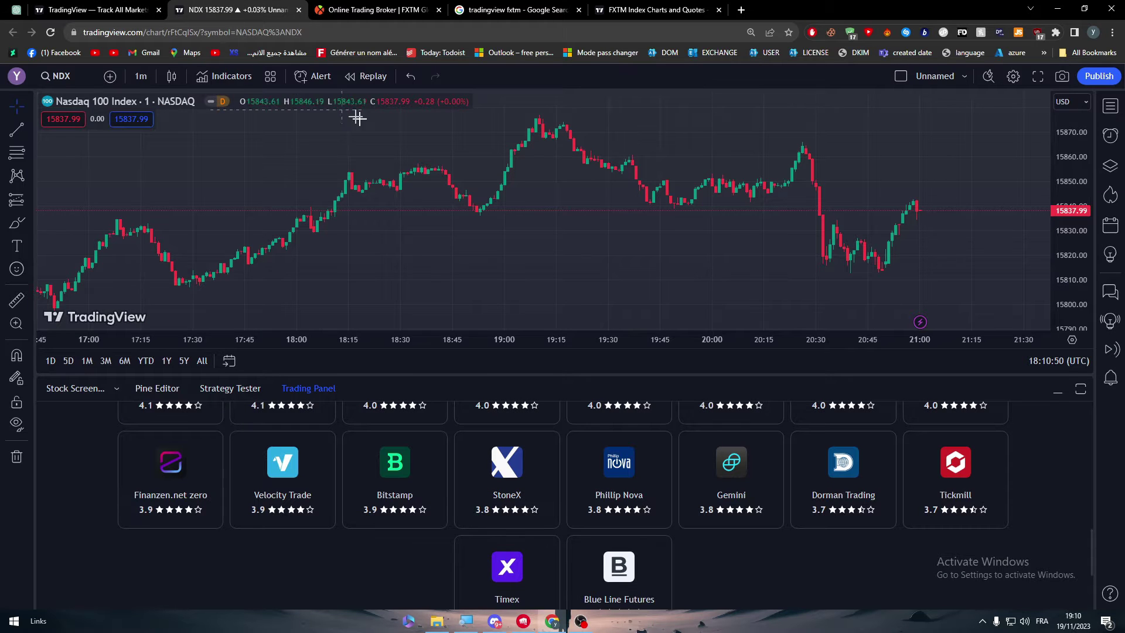
click(579, 10)
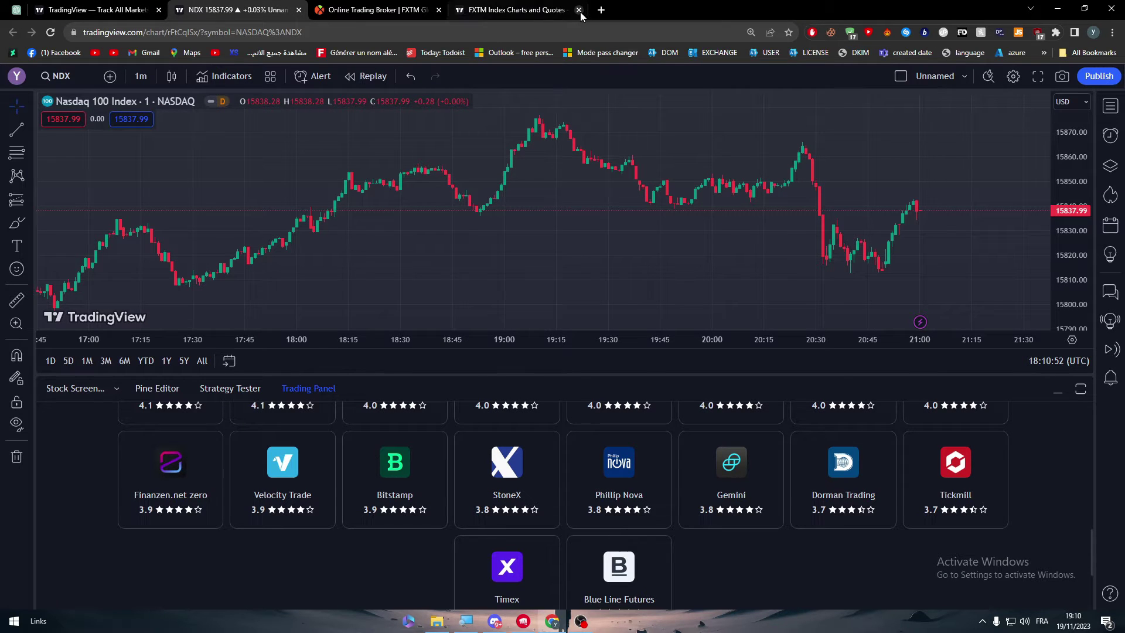
click(384, 12)
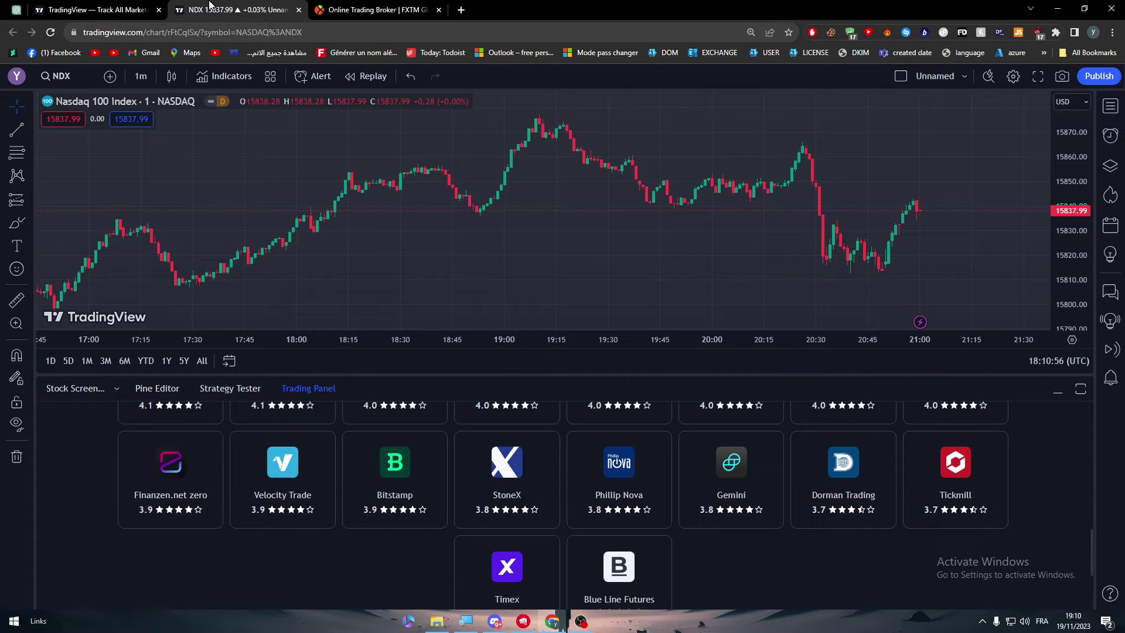
click(369, 10)
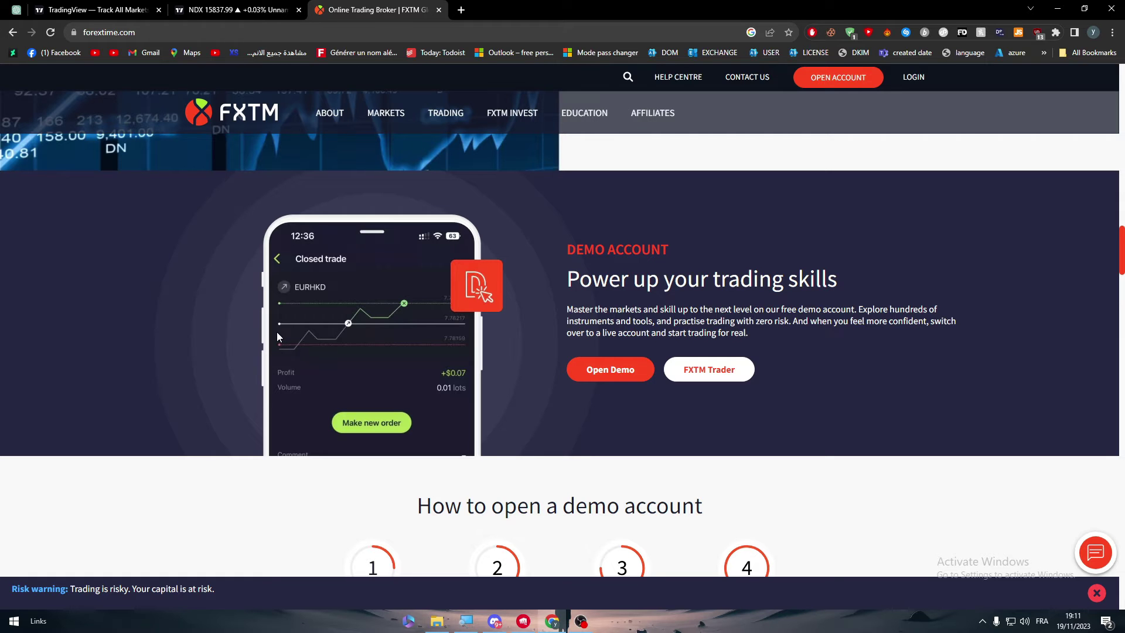
- Scroll to the top of the FXTM homepage and select the 'Release your inner trader' heading
scroll(1016, 192, up, 15)
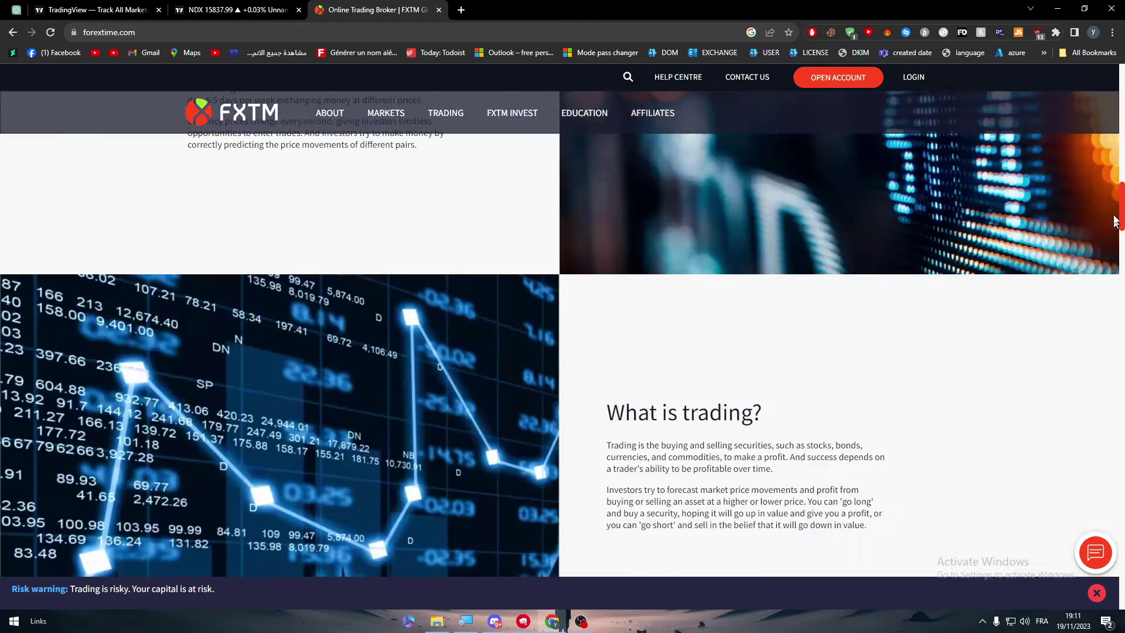
mouse_move(444, 135)
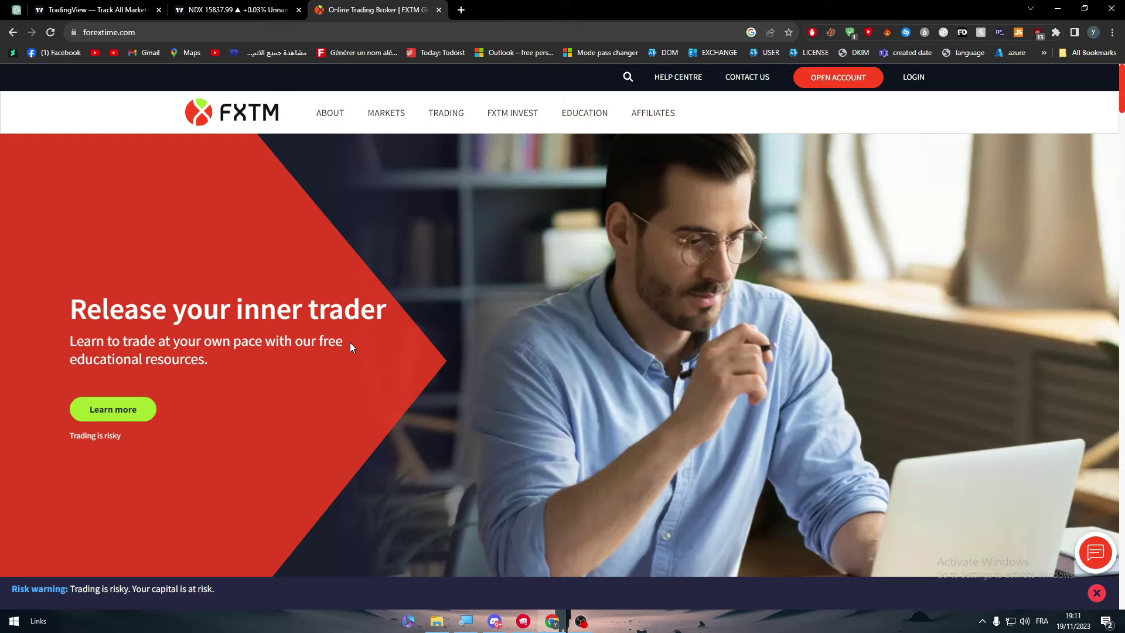
triple_click(371, 323)
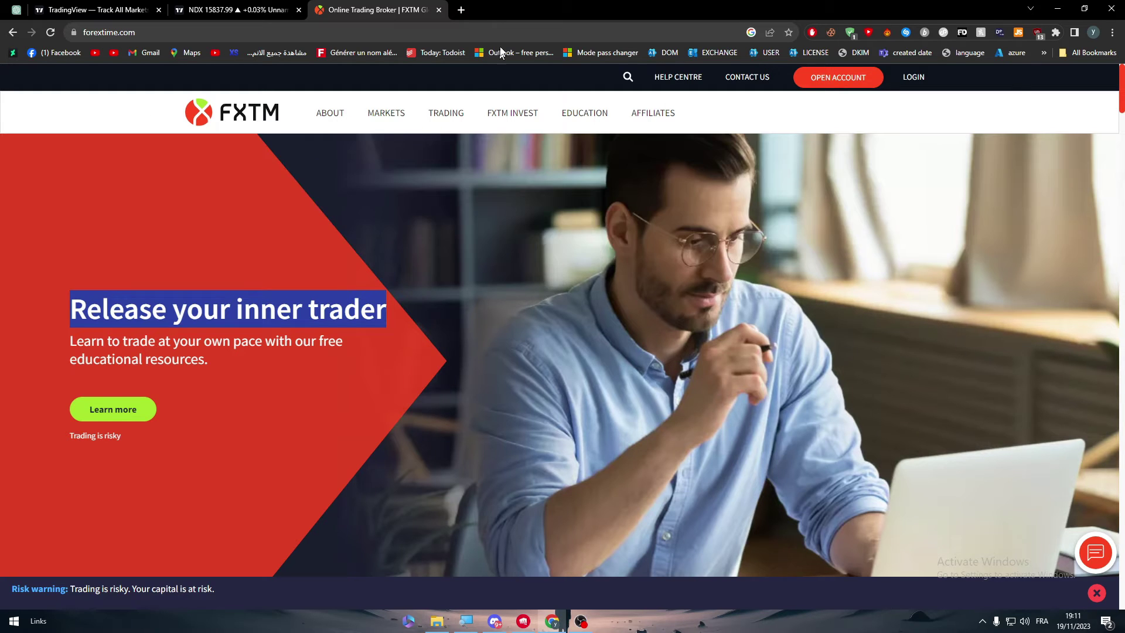
- Search Google Images for 'forxtime charts' in a new tab
click(461, 10)
text(forxtime charts)
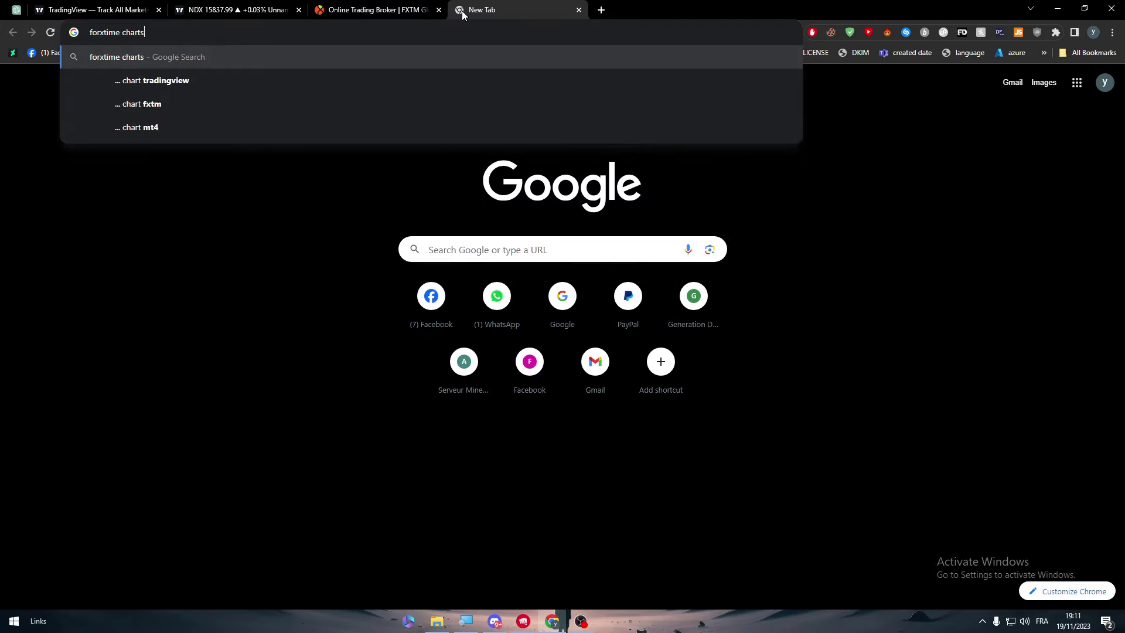
key(Return)
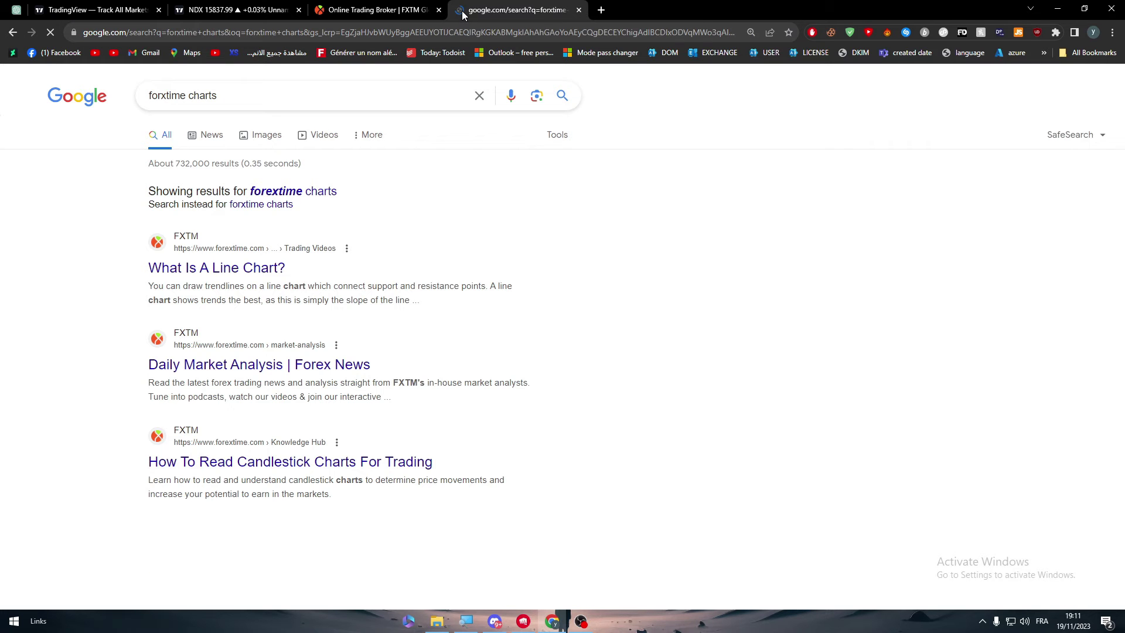
click(266, 132)
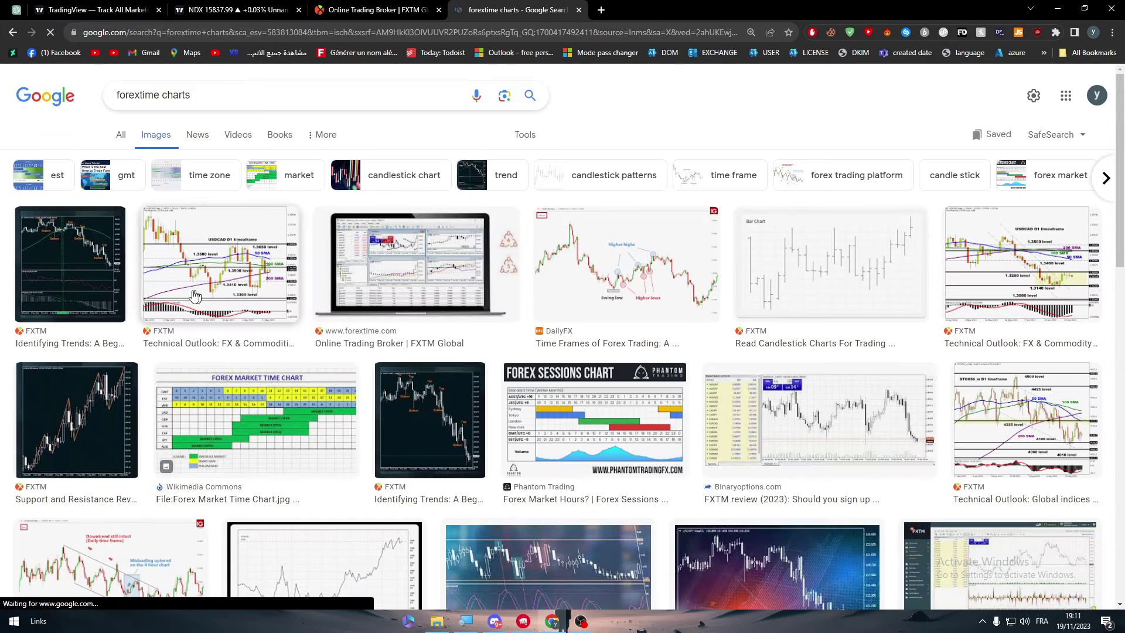
- Preview the FXTM Technical Outlook and Online Trading Broker FXTM Global images
click(195, 297)
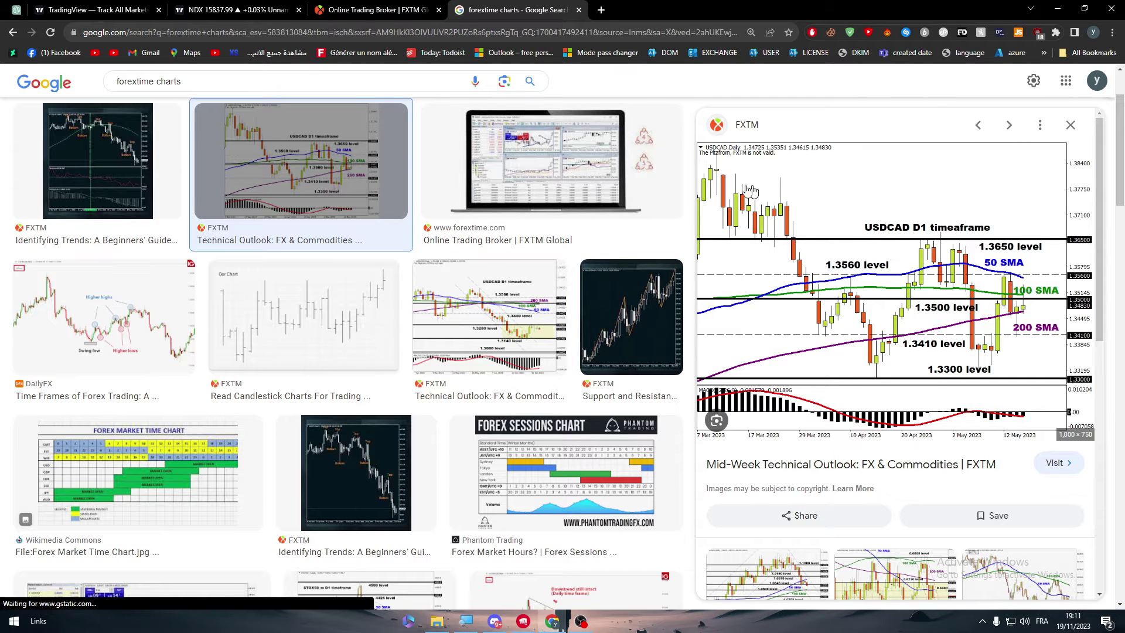
click(551, 164)
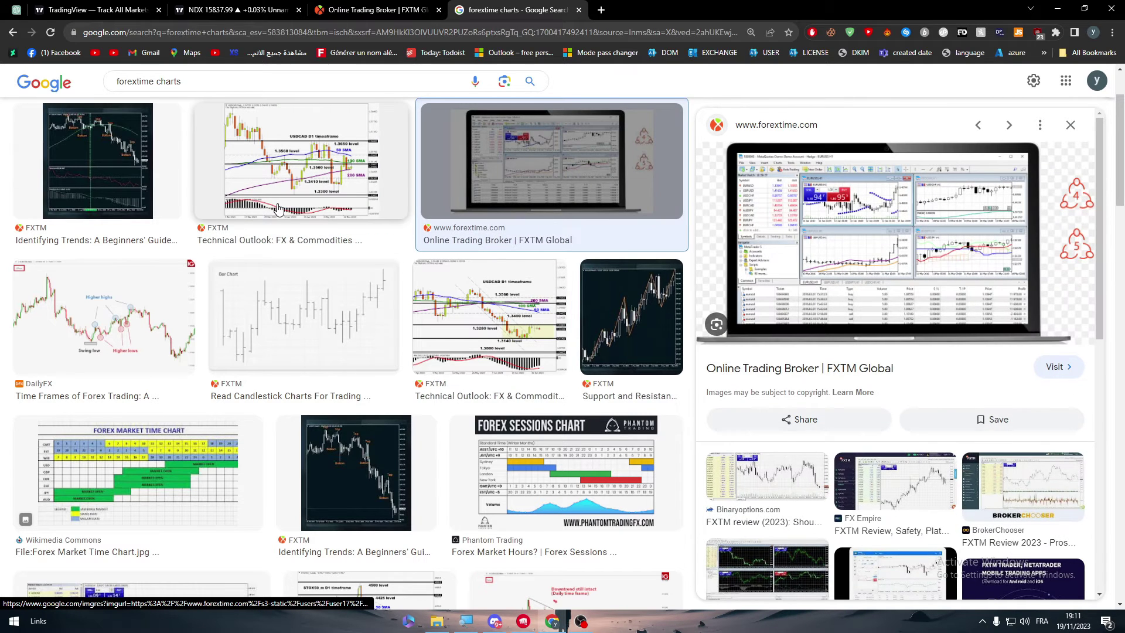
click(293, 192)
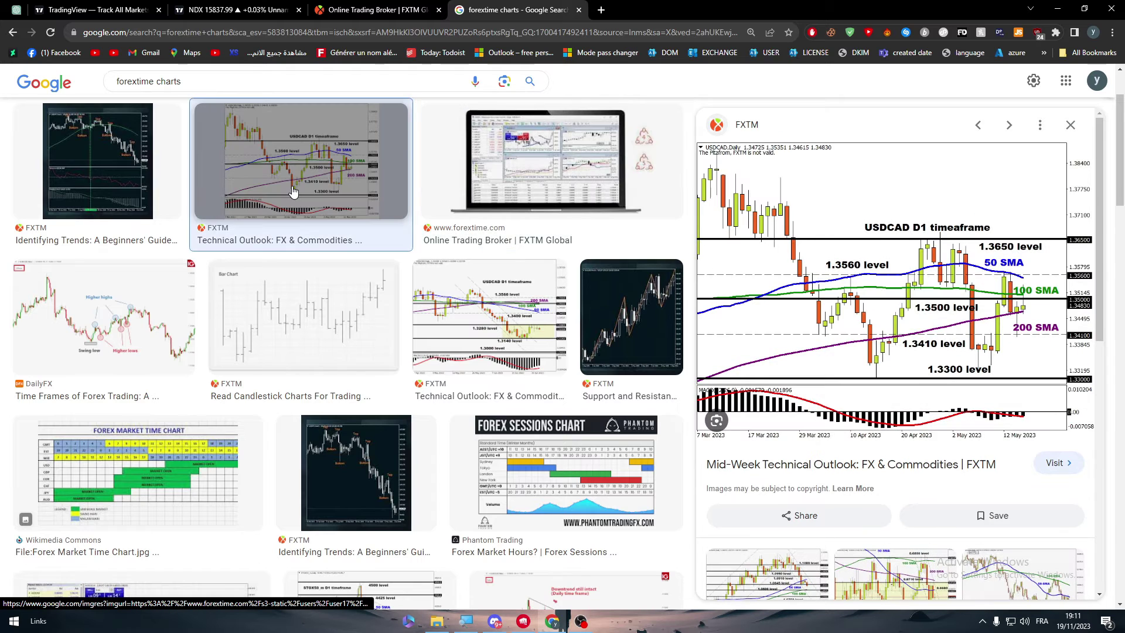
- Cycle through the open tabs, then go from the NDX chart to the TradingView homepage
click(375, 10)
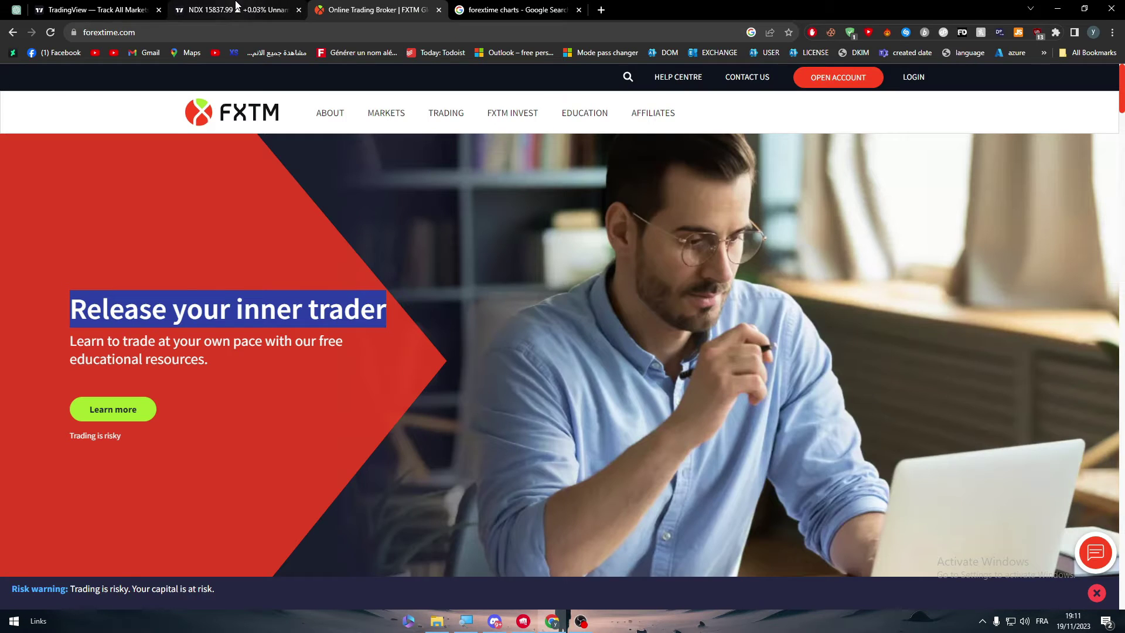
click(146, 10)
click(178, 8)
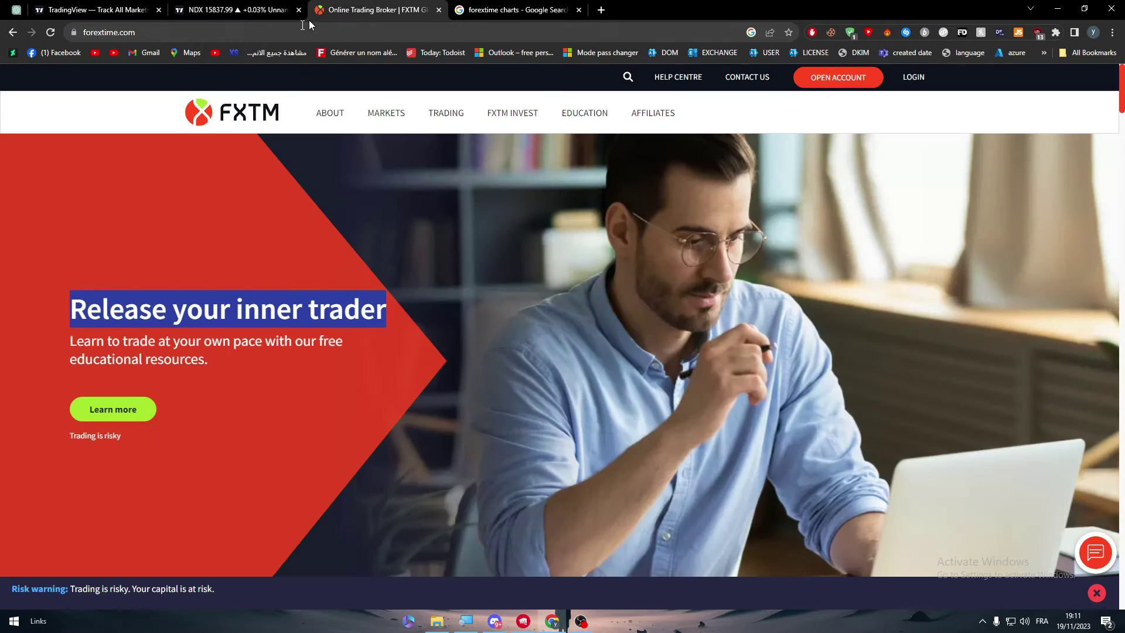
click(334, 10)
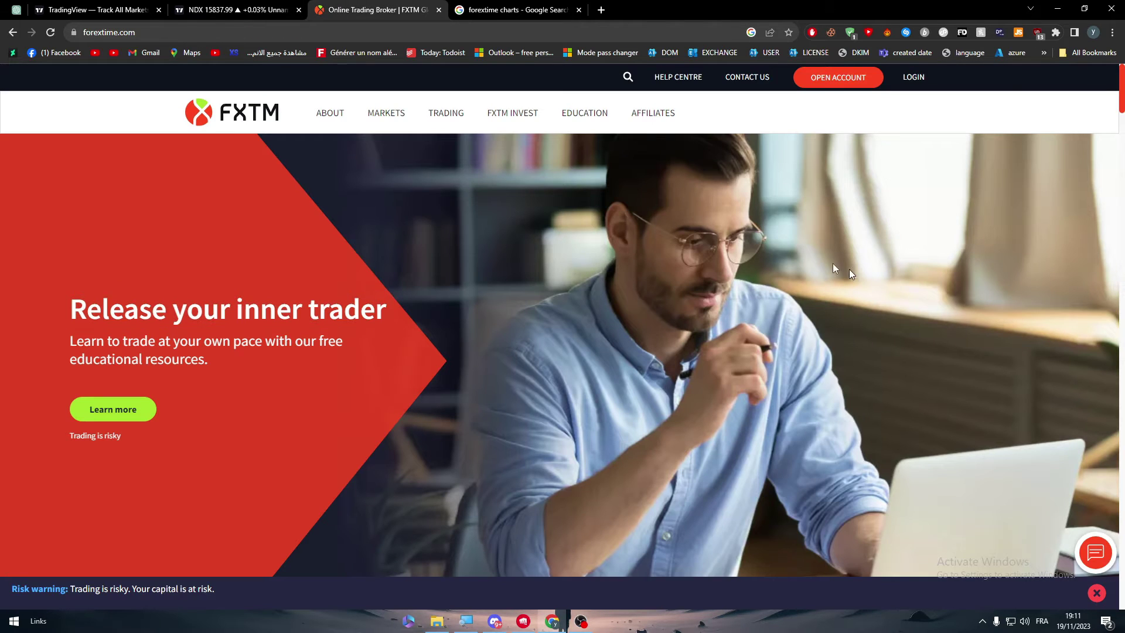
click(232, 9)
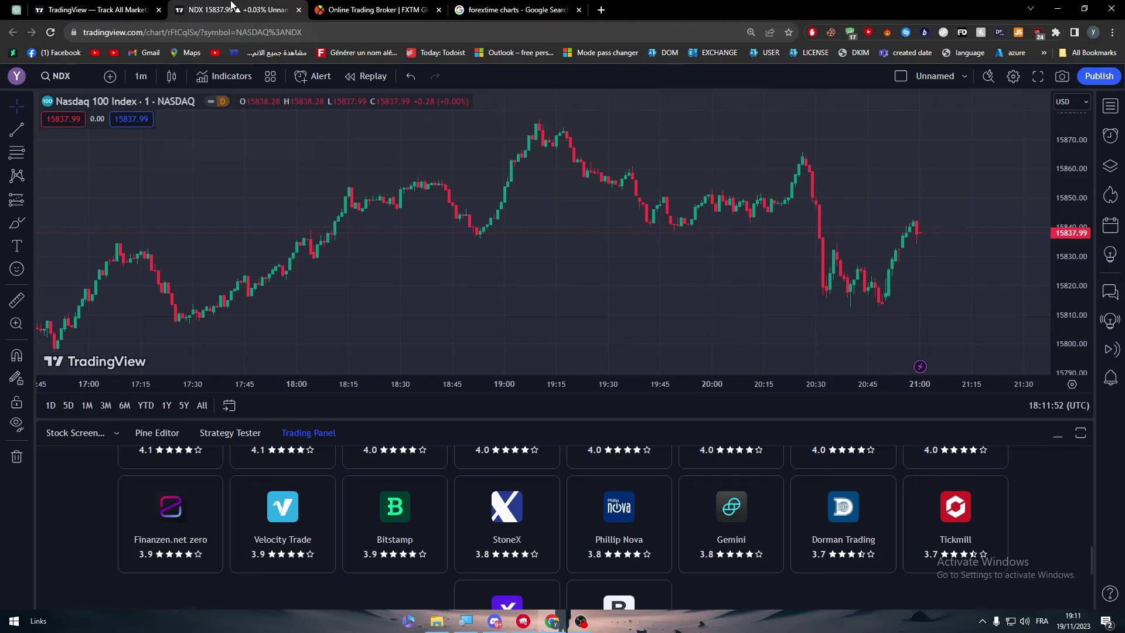
click(17, 78)
click(82, 78)
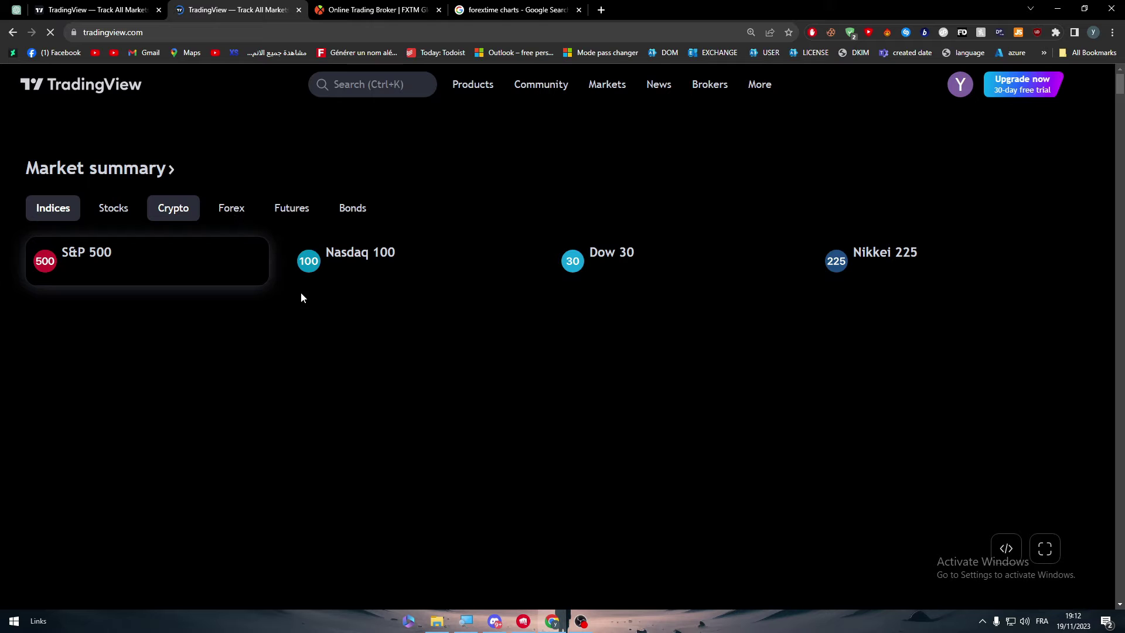
- Browse market summary Futures, Bonds and Stocks, paging stocks to Walmart, Procter & Gamble and Visa
click(311, 215)
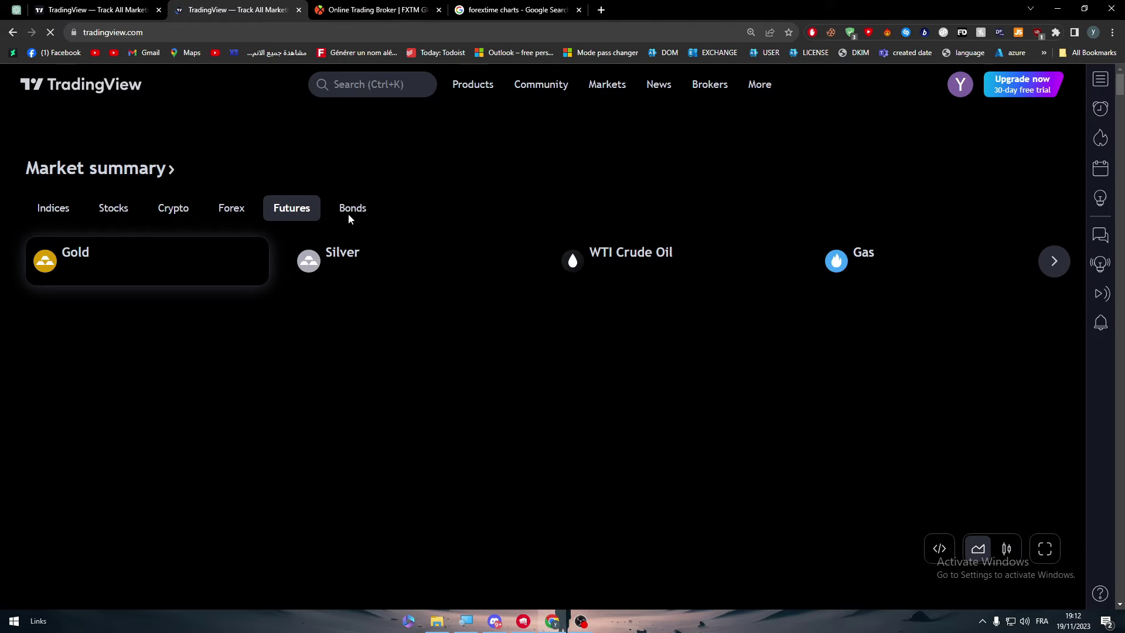
click(348, 215)
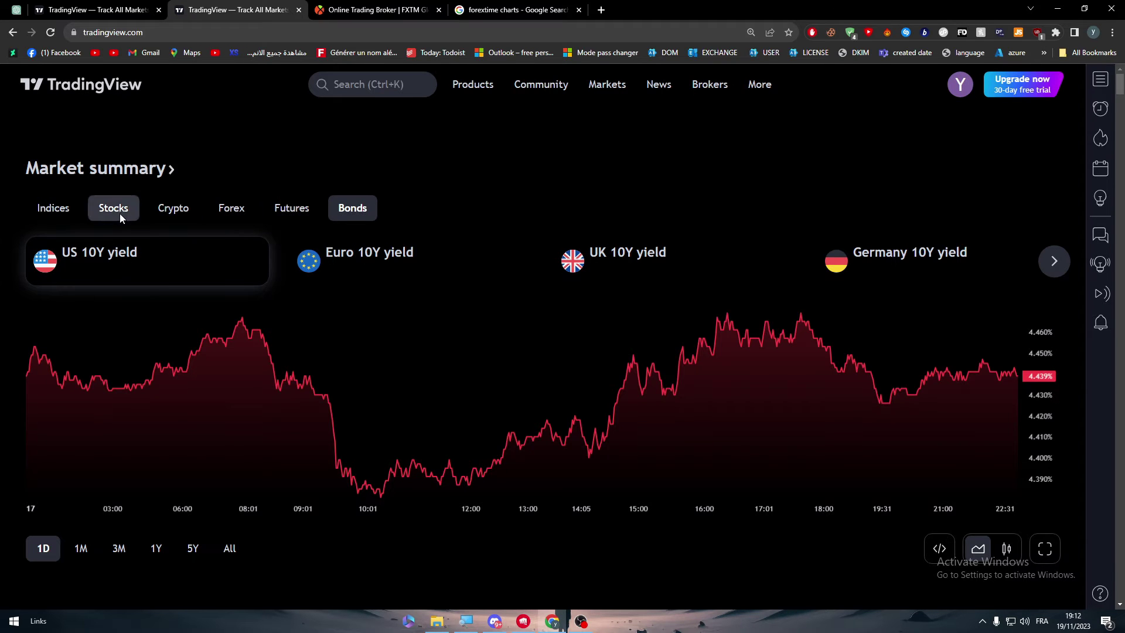
click(120, 216)
click(1056, 268)
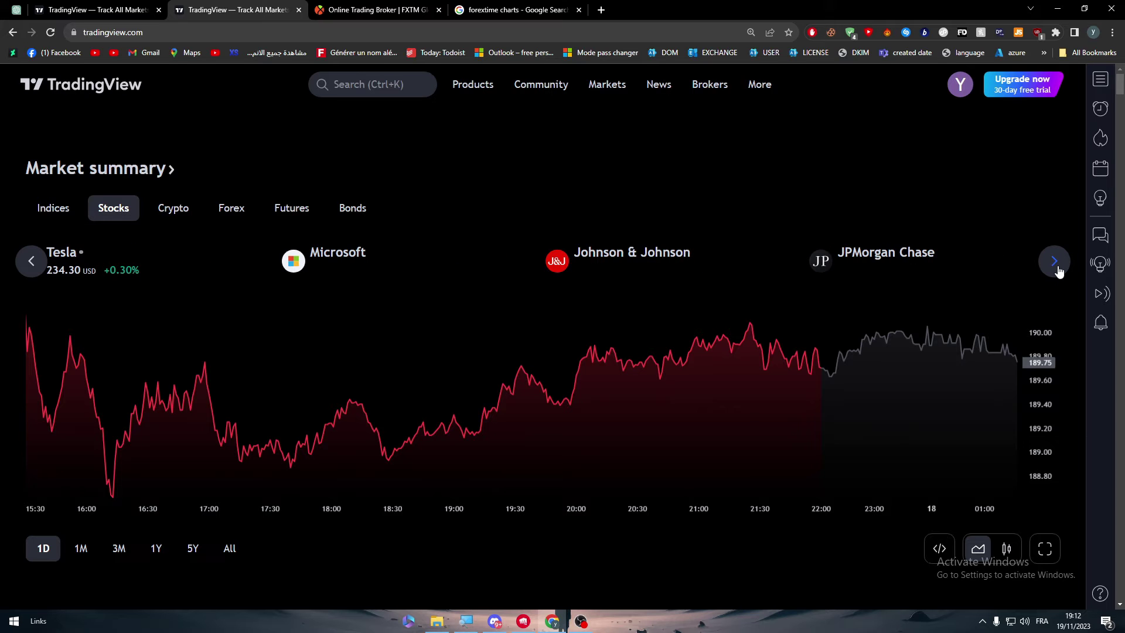
click(1057, 269)
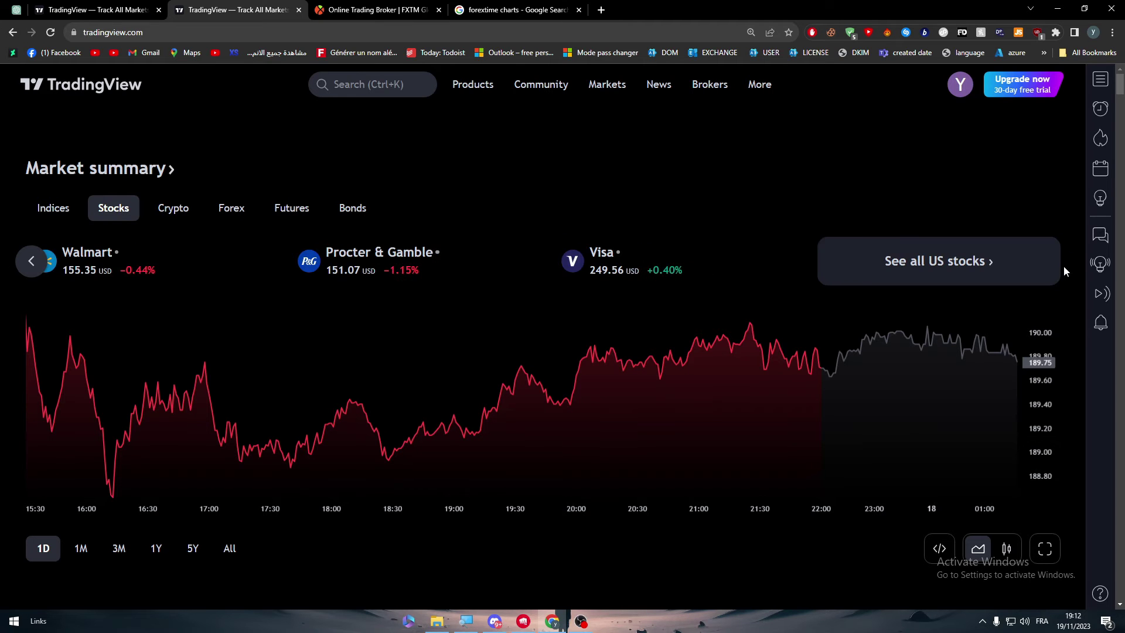
- From the All US Stocks table, open AAPL and scroll to its 189.69 USD intraday chart
click(934, 264)
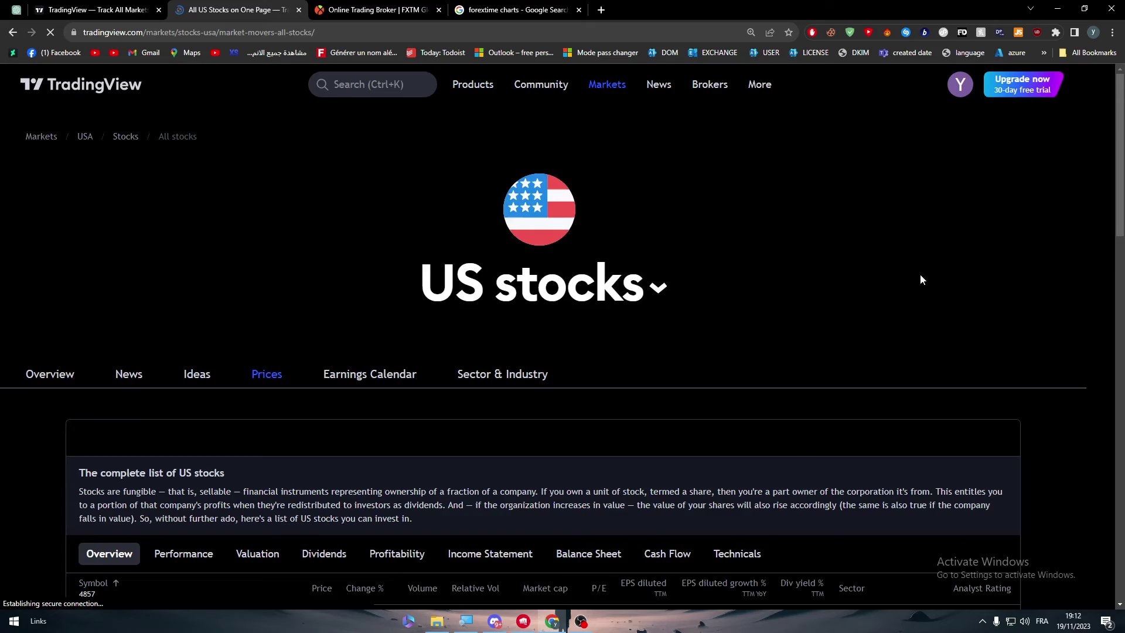
scroll(1117, 276, down, 8)
scroll(1117, 275, down, 12)
scroll(1118, 276, up, 7)
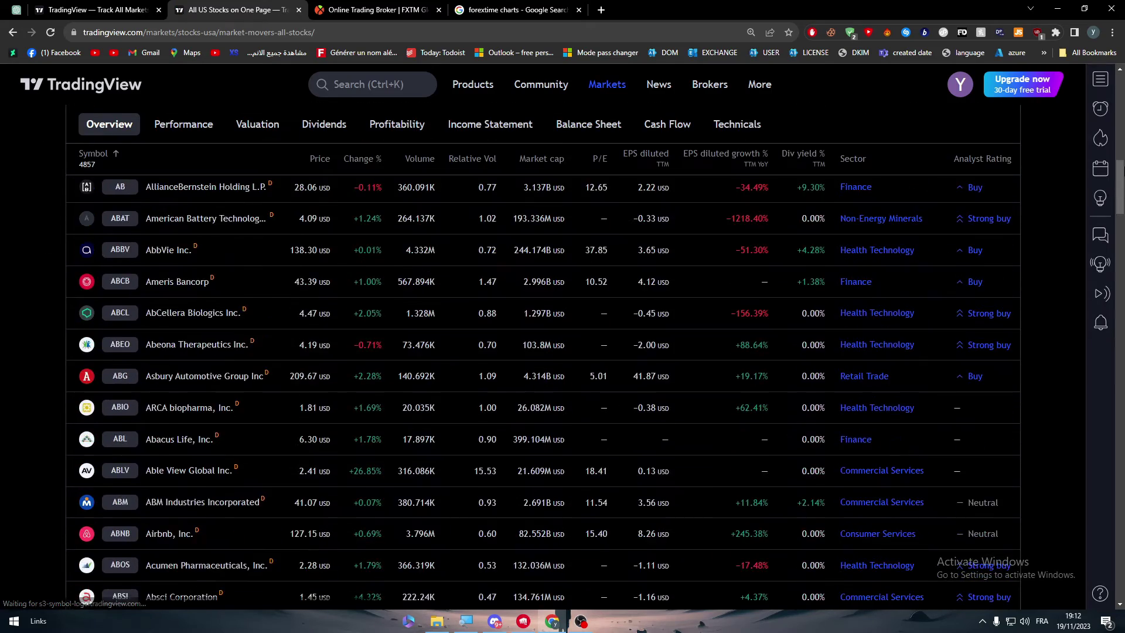
scroll(1118, 276, up, 15)
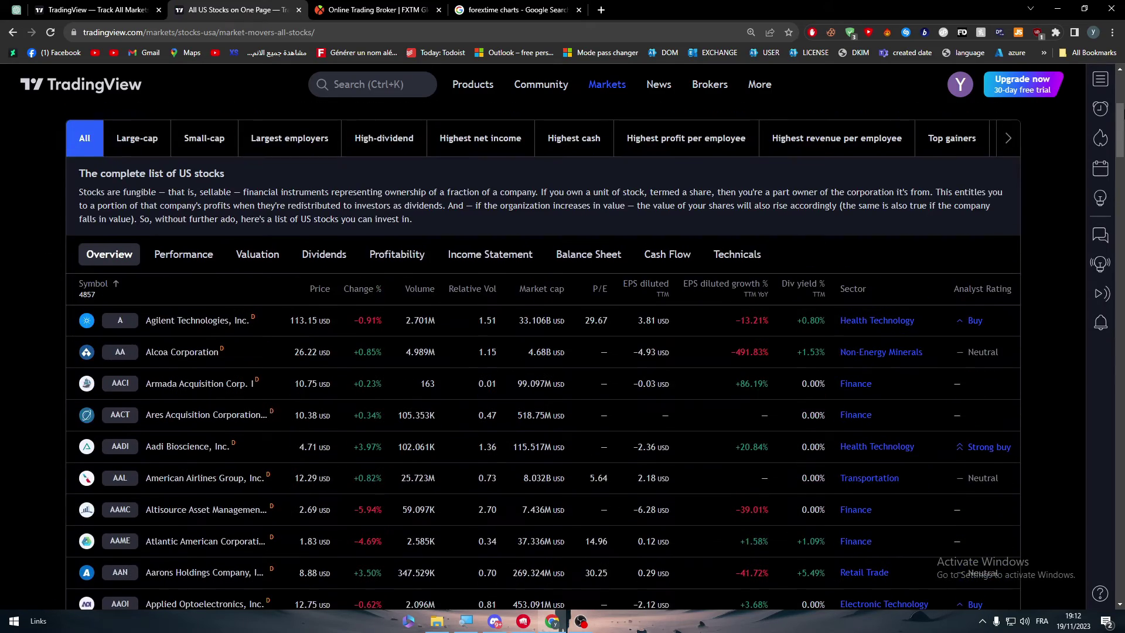
scroll(1118, 275, up, 4)
scroll(1118, 275, down, 8)
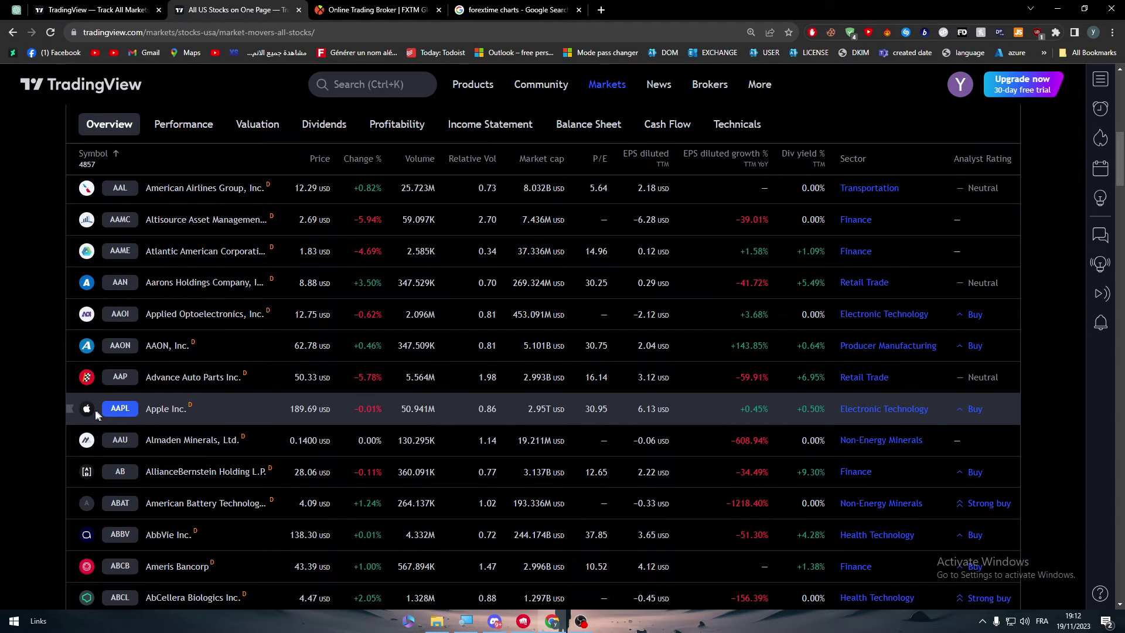
click(116, 409)
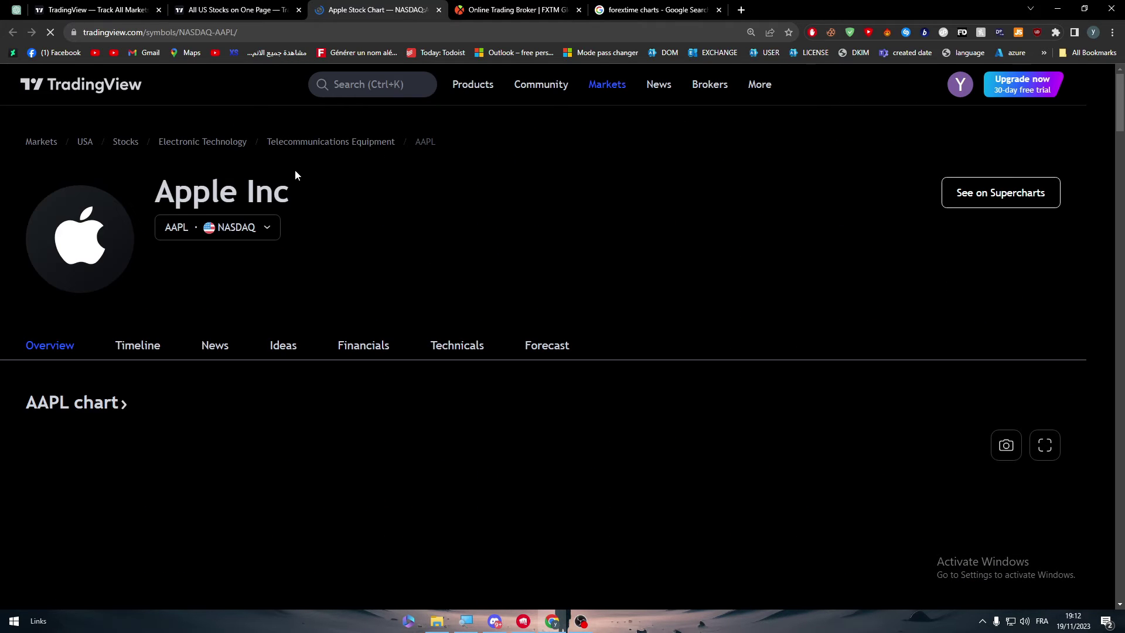
scroll(1121, 111, down, 3)
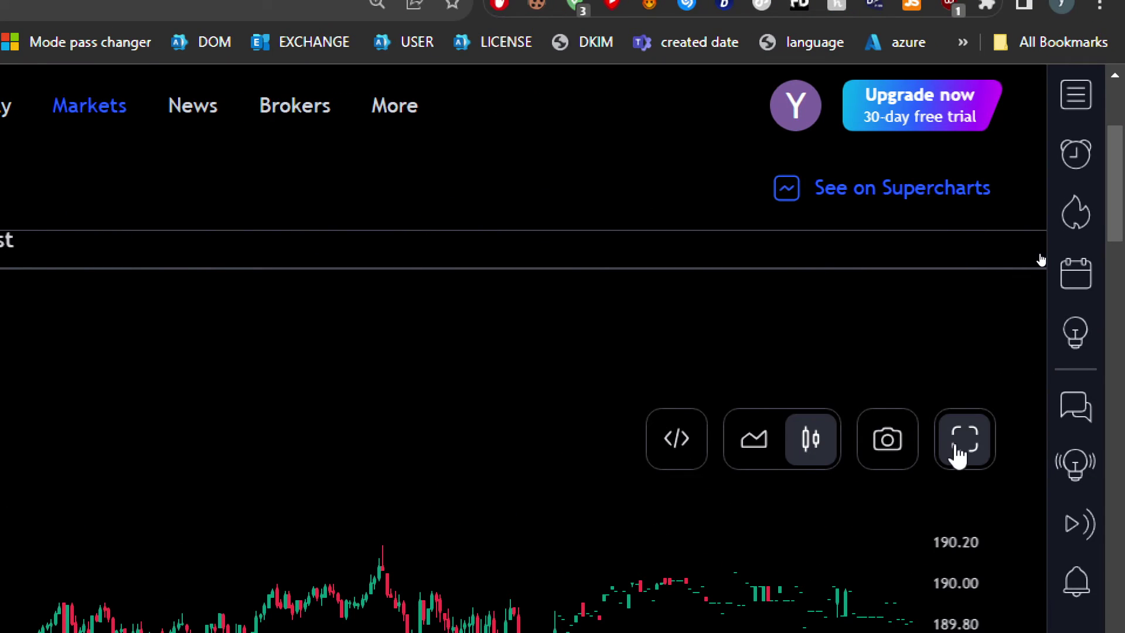
- Open the AAPL 1-minute chart in Supercharts and collapse the bottom trading panel
click(960, 448)
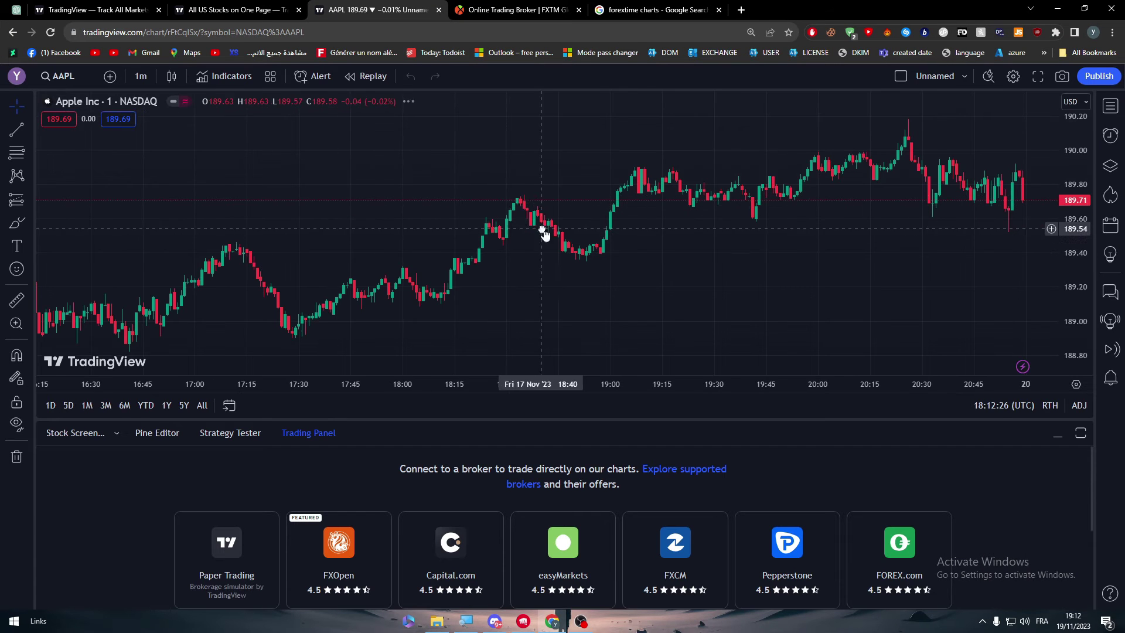
scroll(543, 231, right, 8)
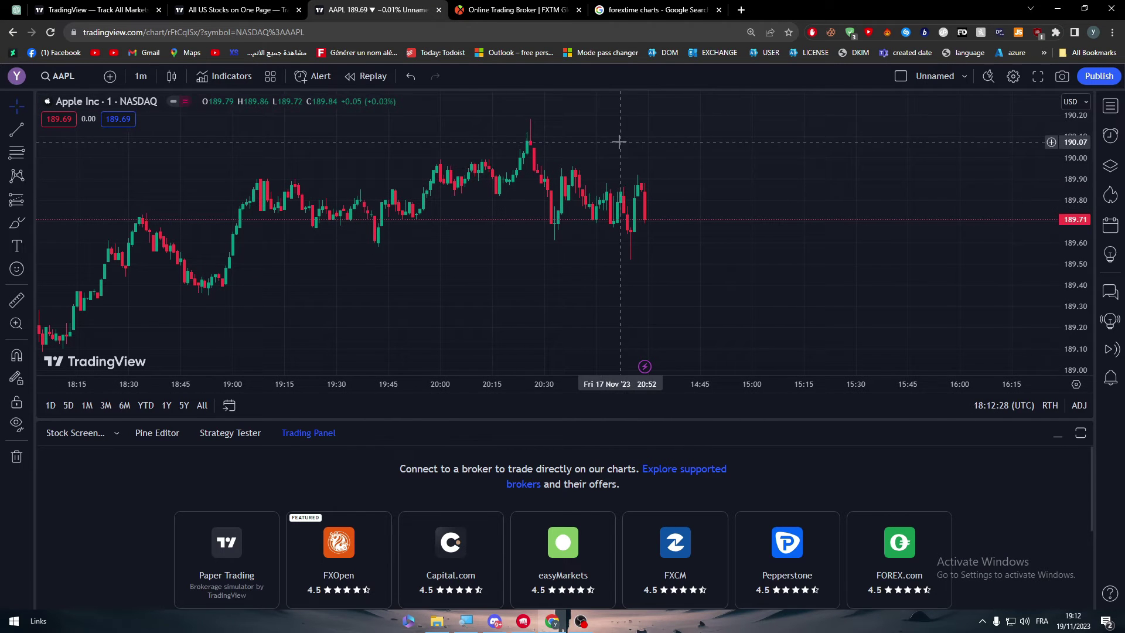
drag(442, 419, 427, 580)
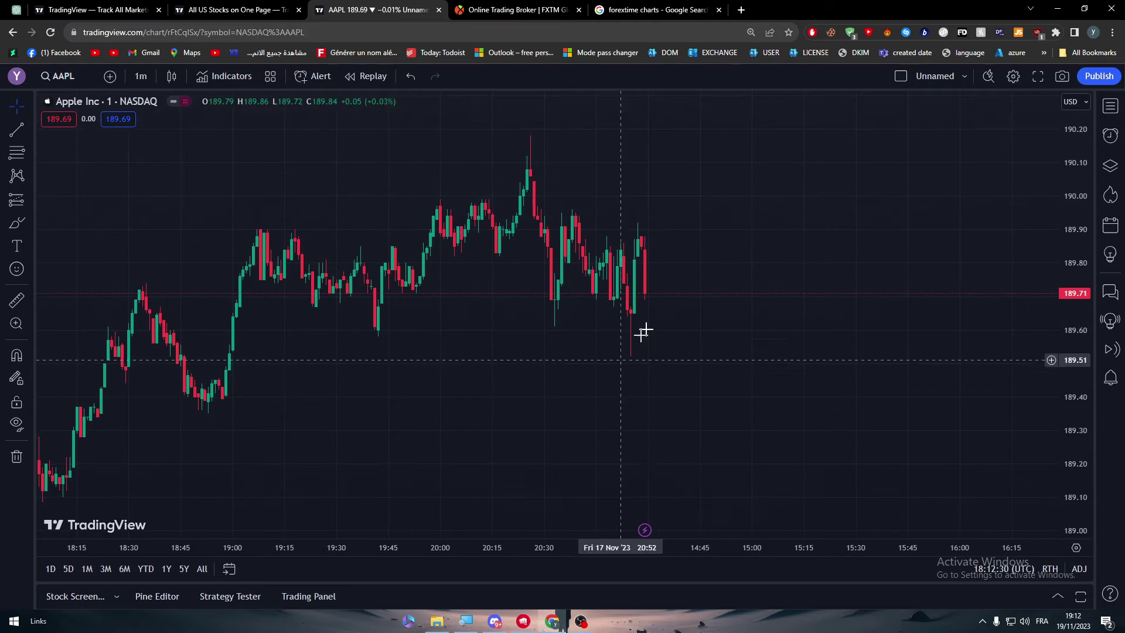
click(506, 10)
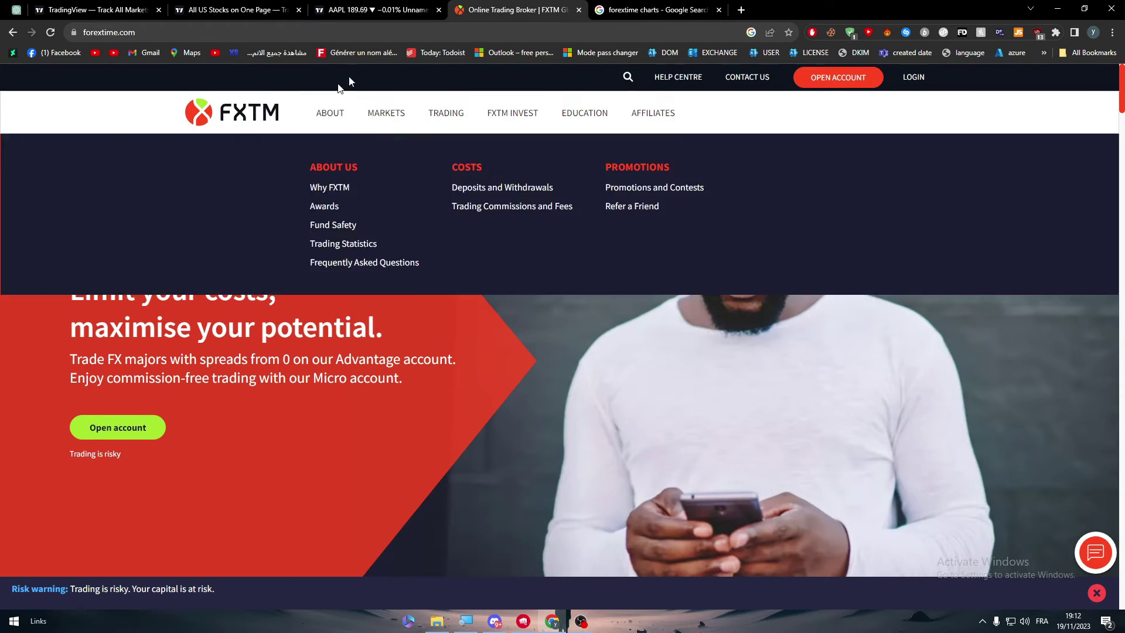
click(372, 10)
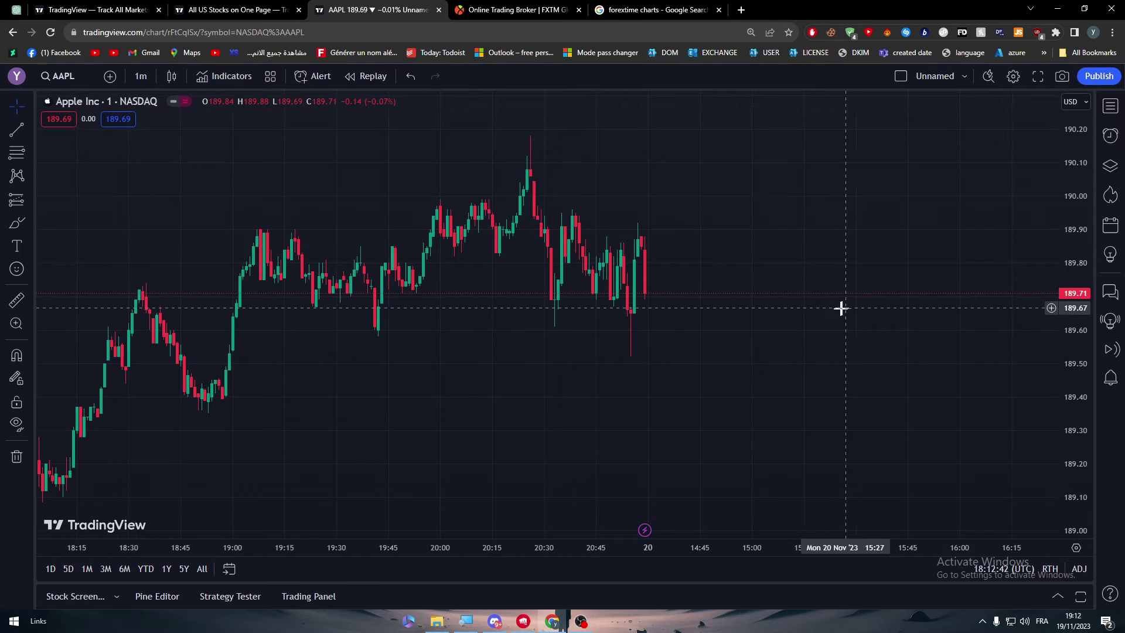
- Draw a horizontal orange trend line at about 189.67 across the chart
click(17, 129)
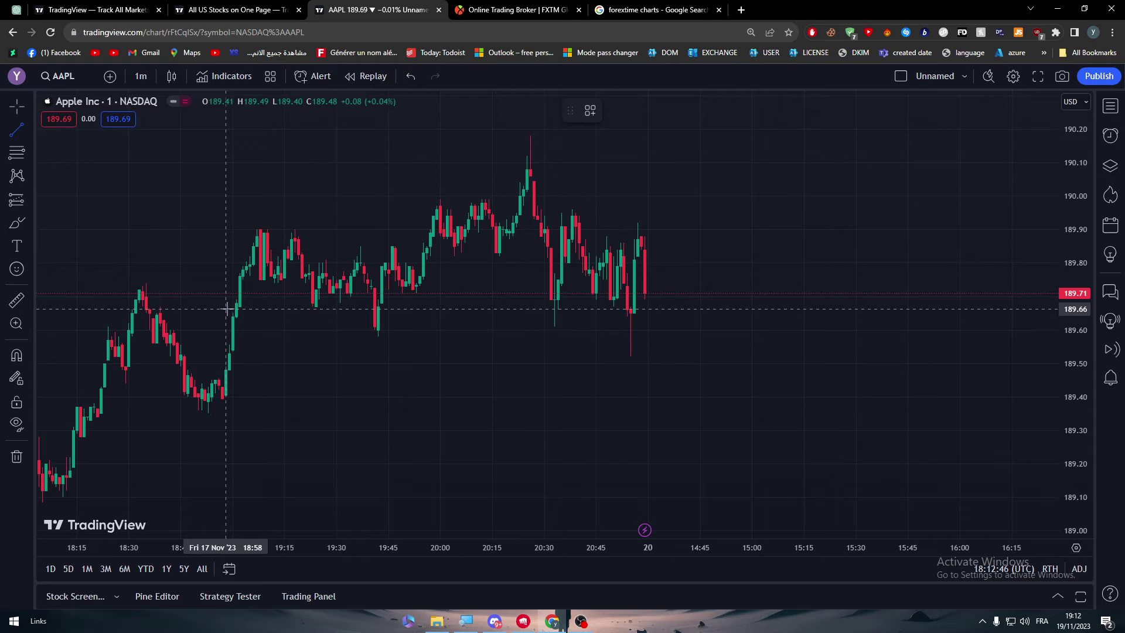
click(183, 306)
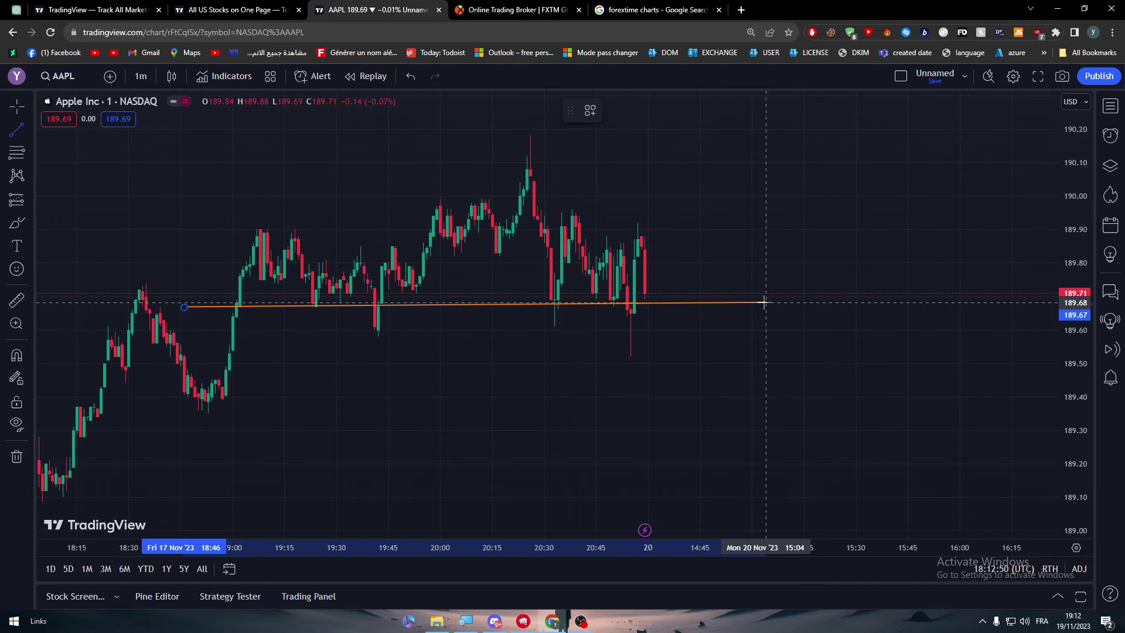
click(800, 305)
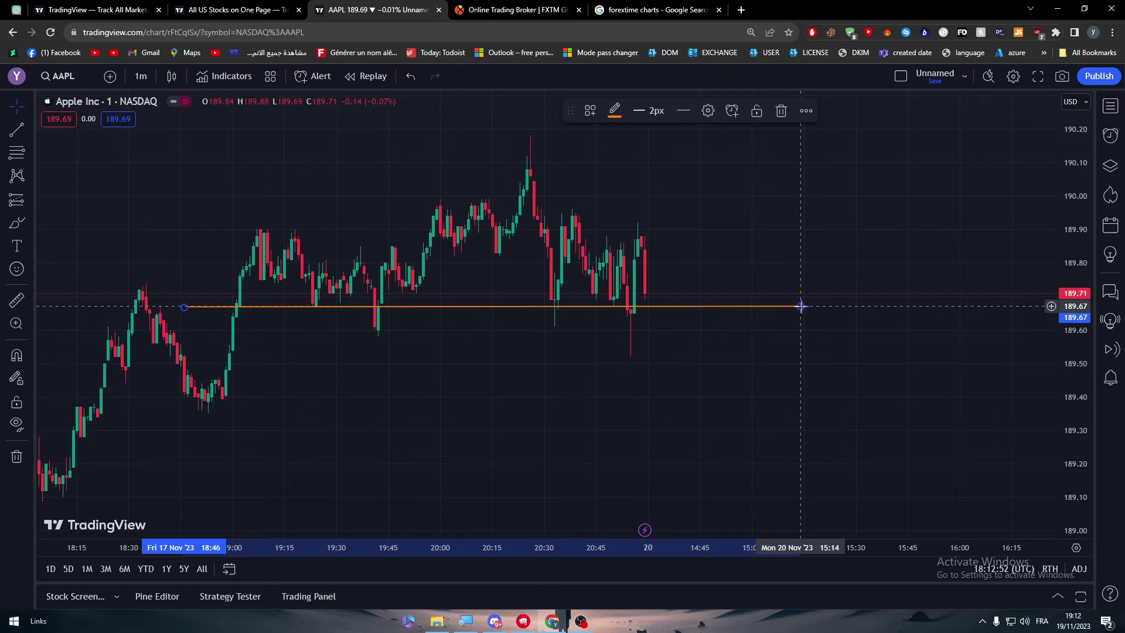
click(723, 391)
- Try a Fibonacci retracement from the 190.18 high to 189.22 low, then delete it
click(16, 152)
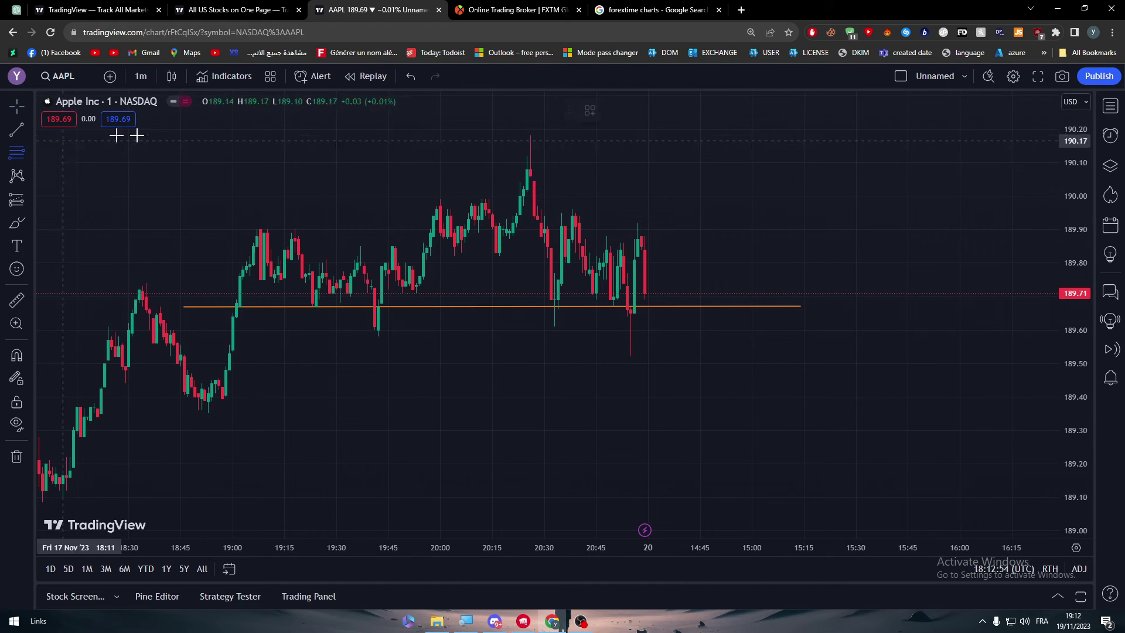
click(167, 134)
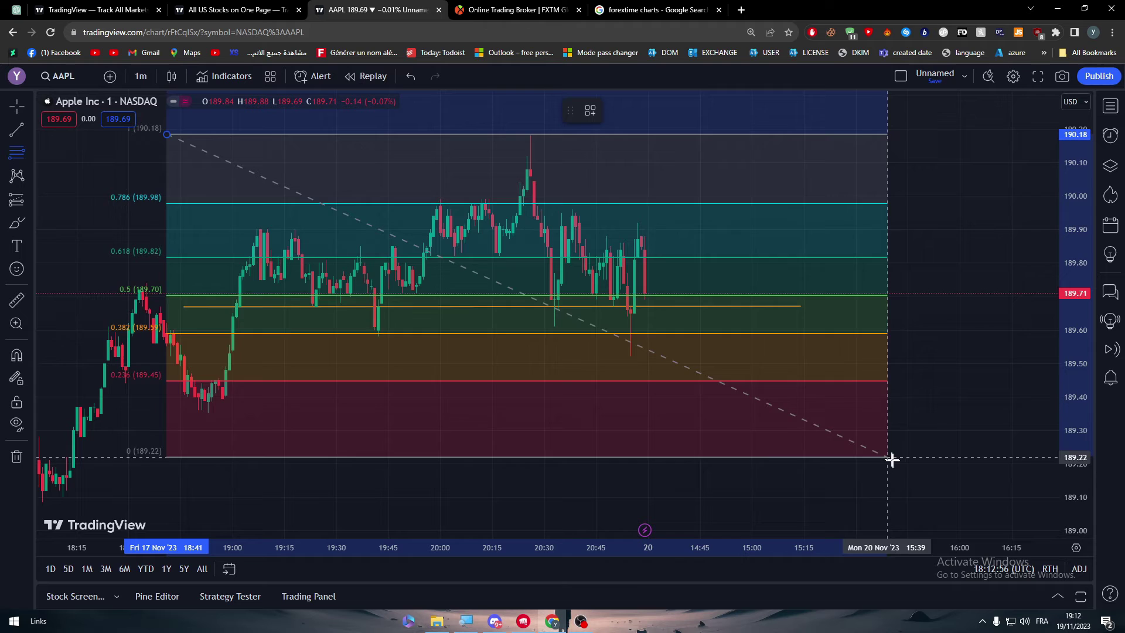
click(884, 385)
mouse_move(884, 385)
mouse_down()
mouse_move(845, 424)
mouse_move(860, 439)
mouse_up()
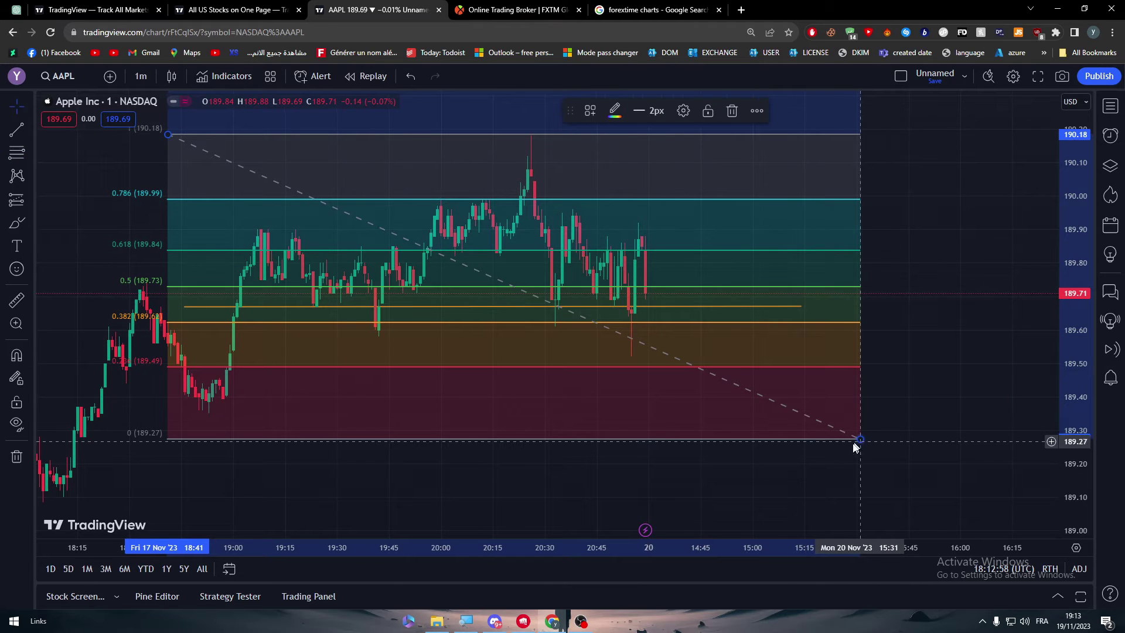
drag(216, 135, 216, 148)
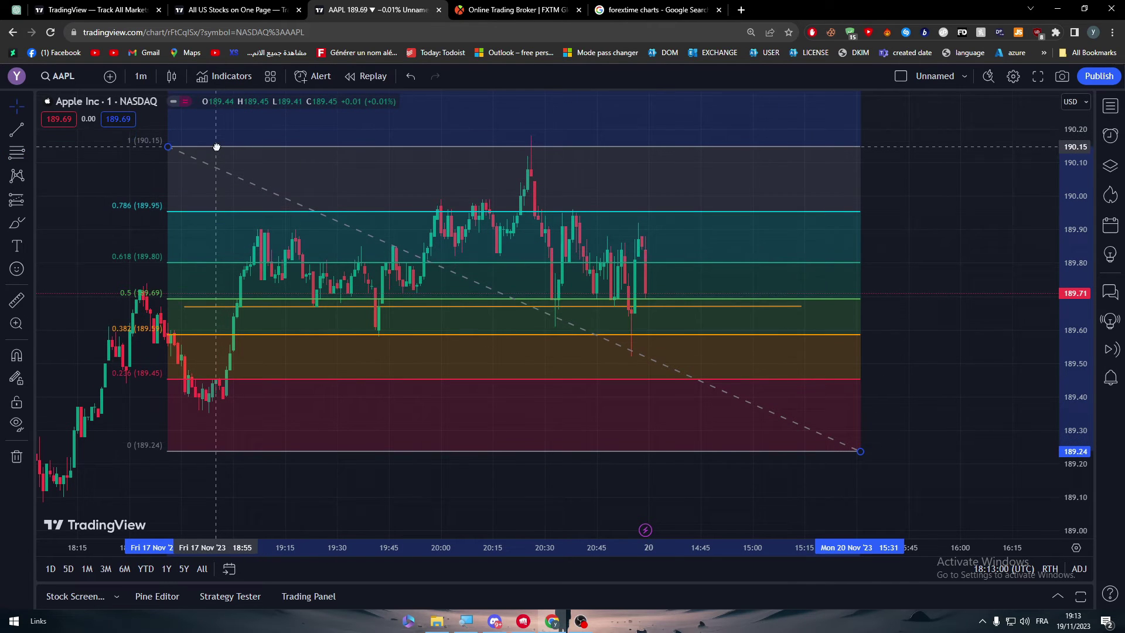
key(Delete)
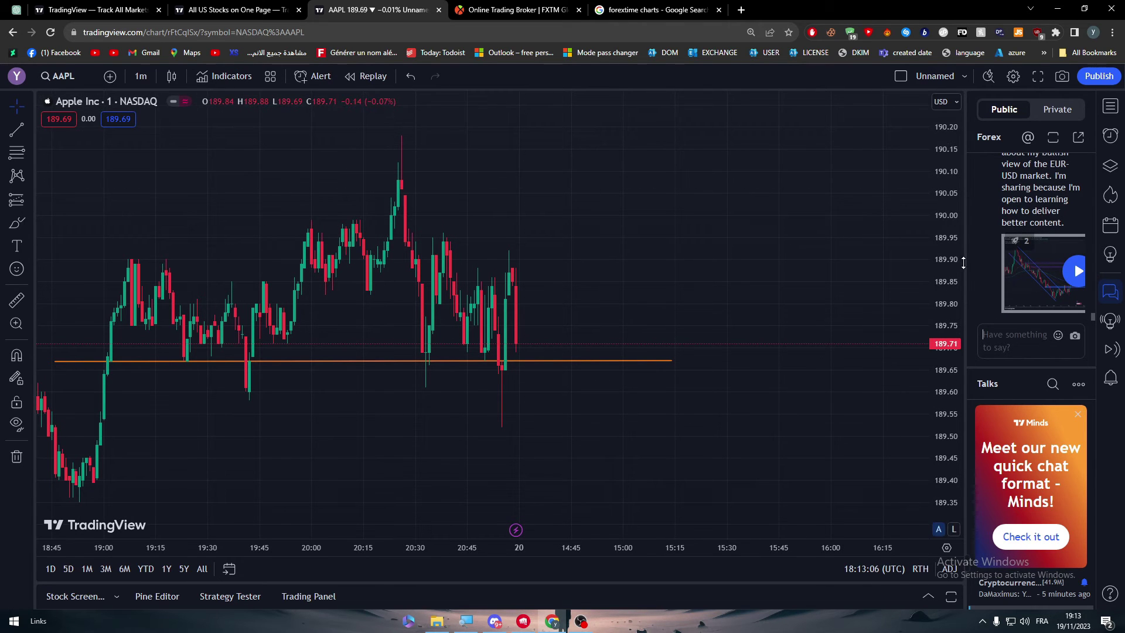
- Widen the Forex public chat panel to read messages, then narrow it back
drag(965, 262, 769, 258)
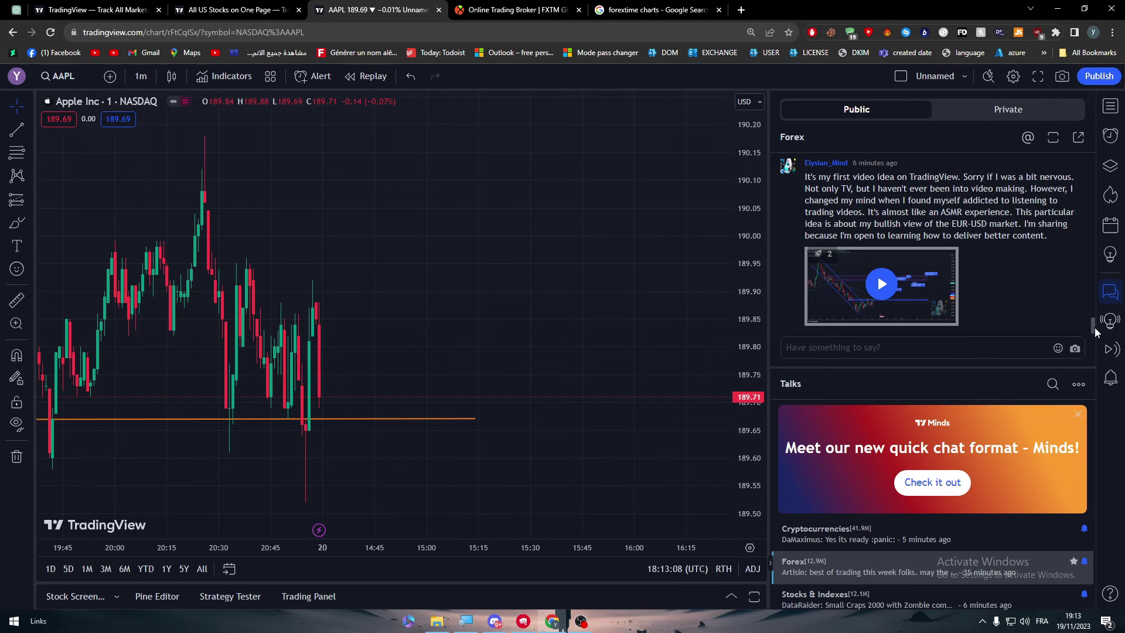
drag(1094, 327, 1078, 352)
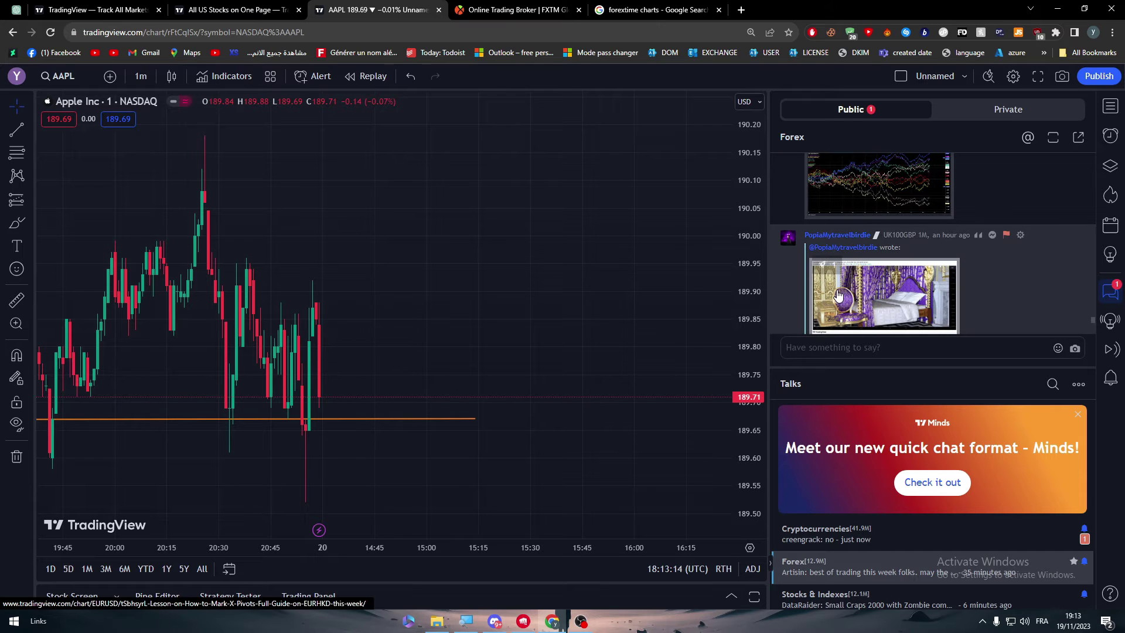
drag(769, 297, 987, 297)
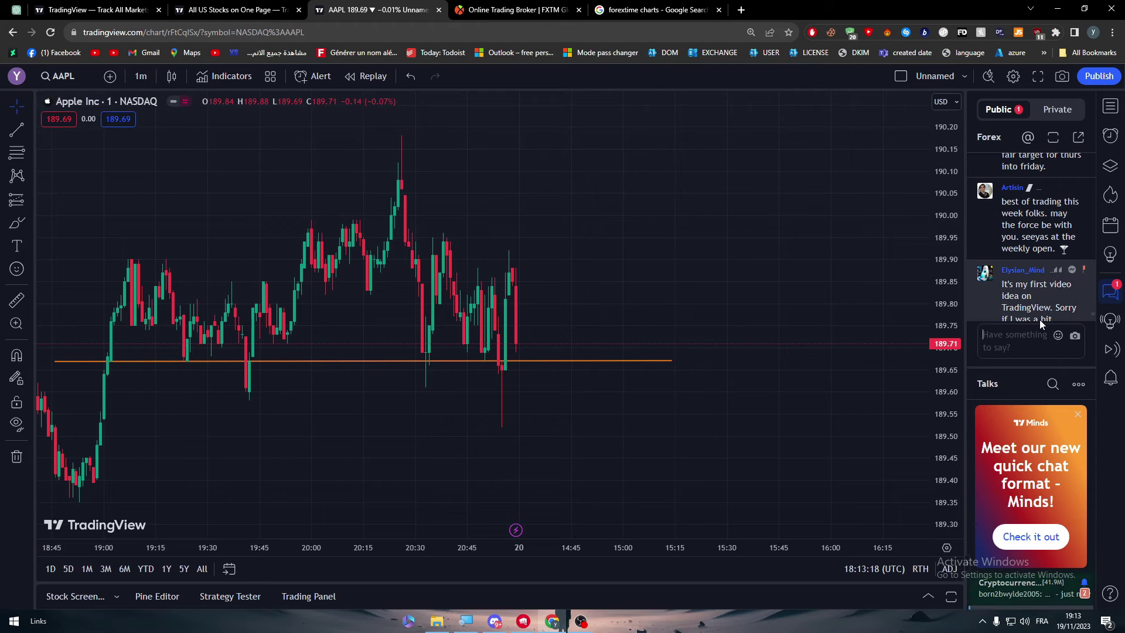
drag(1091, 313, 1091, 323)
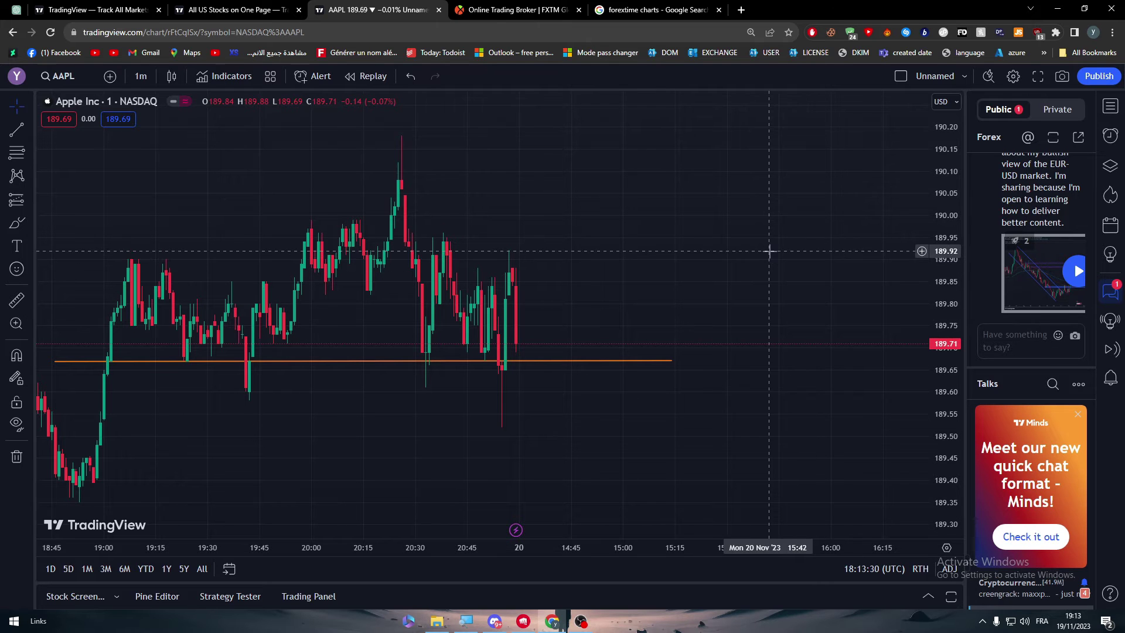
click(1052, 282)
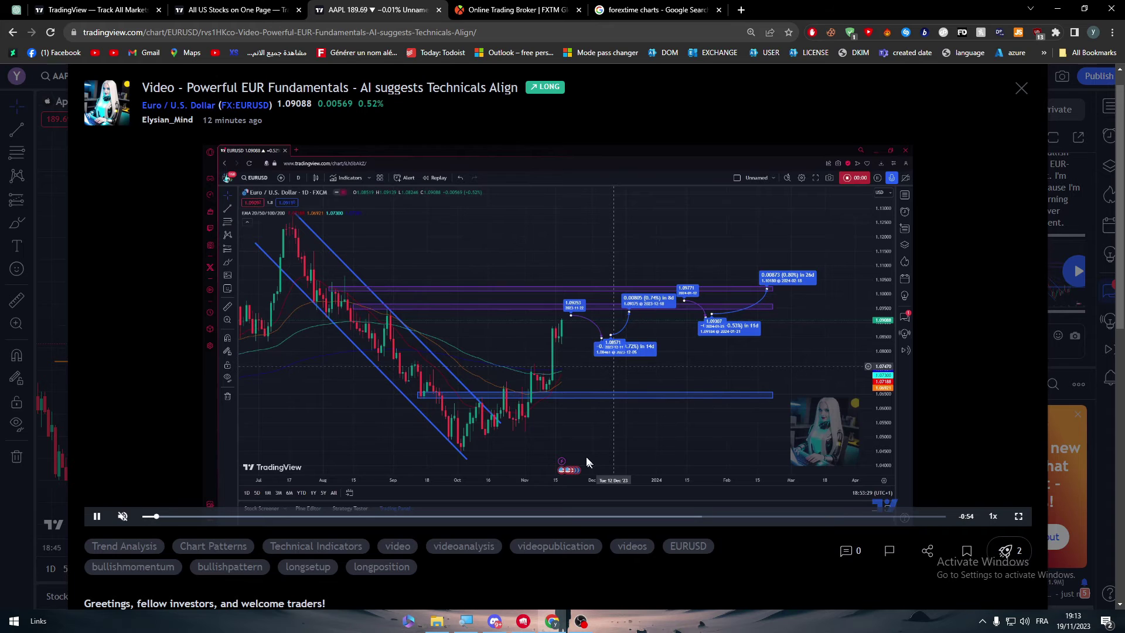
drag(164, 516, 389, 516)
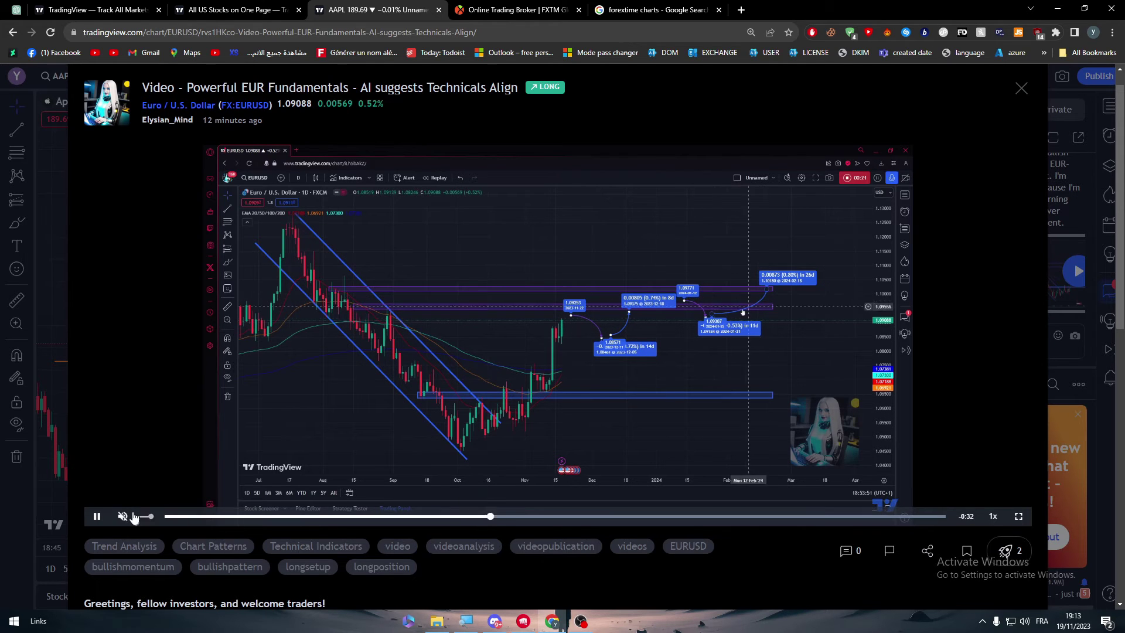
click(142, 518)
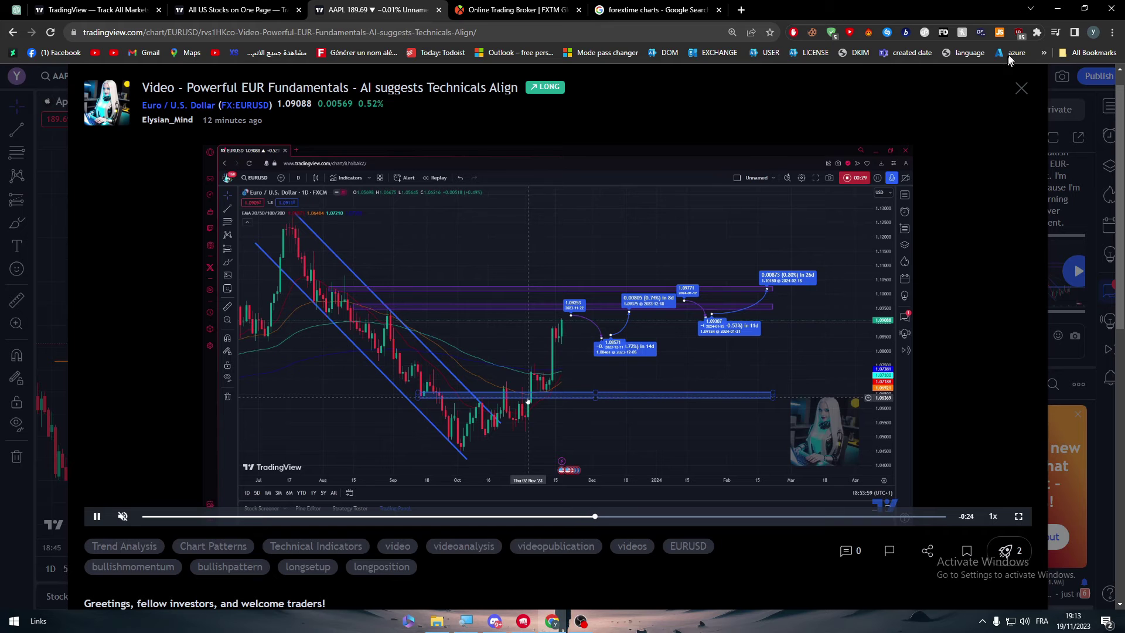
click(1019, 86)
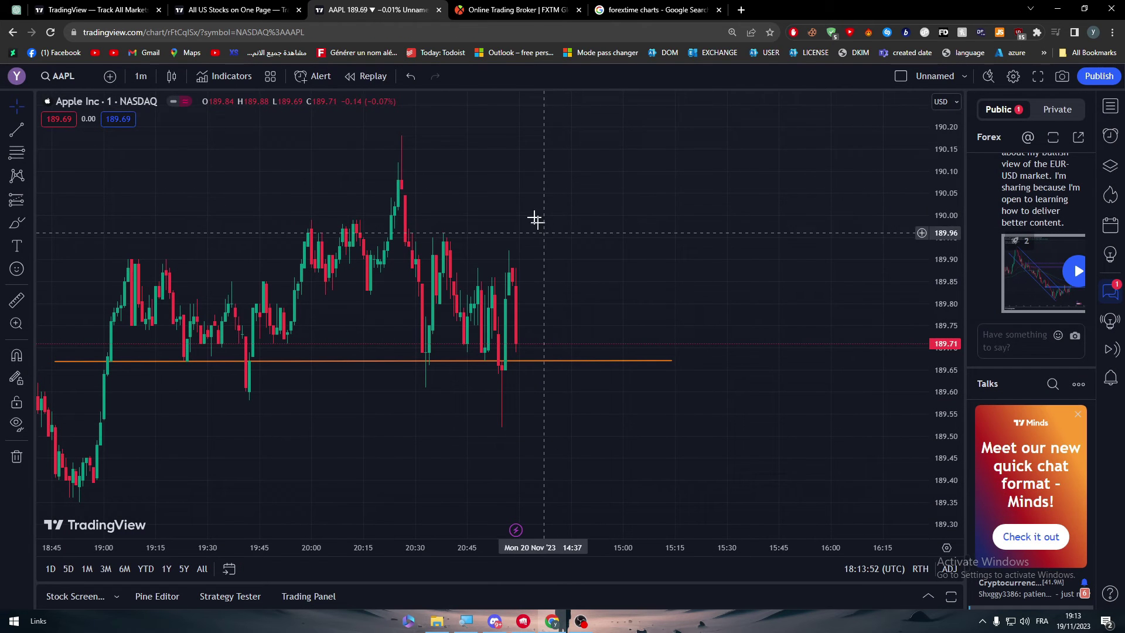
- Glance at the FXTM site and forextime chart images, then return to the AAPL chart
click(483, 11)
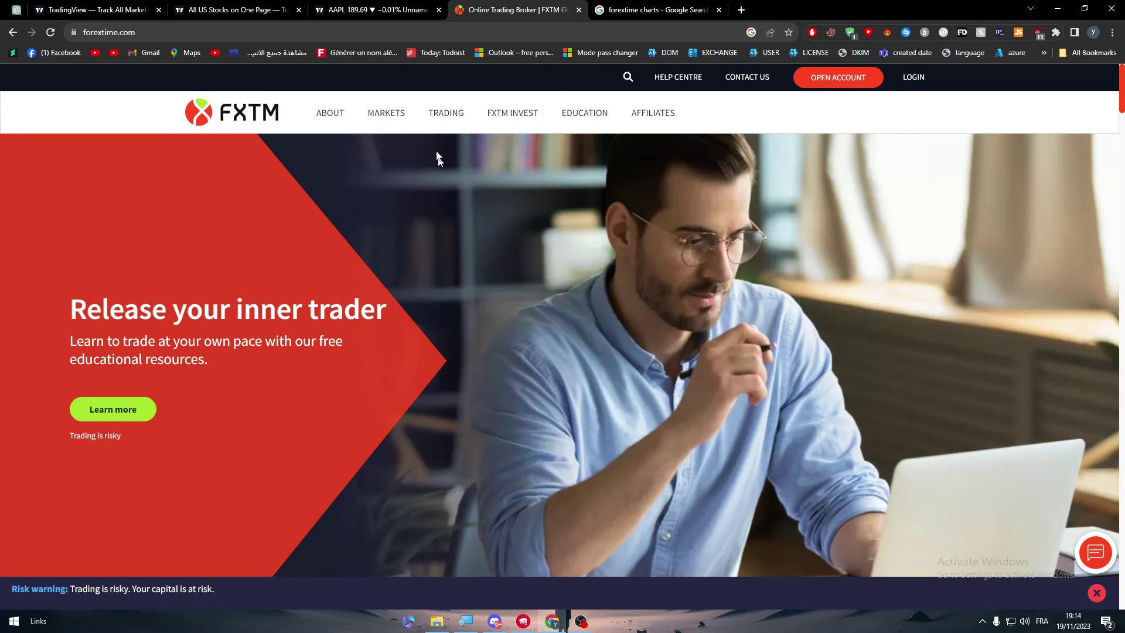
click(378, 10)
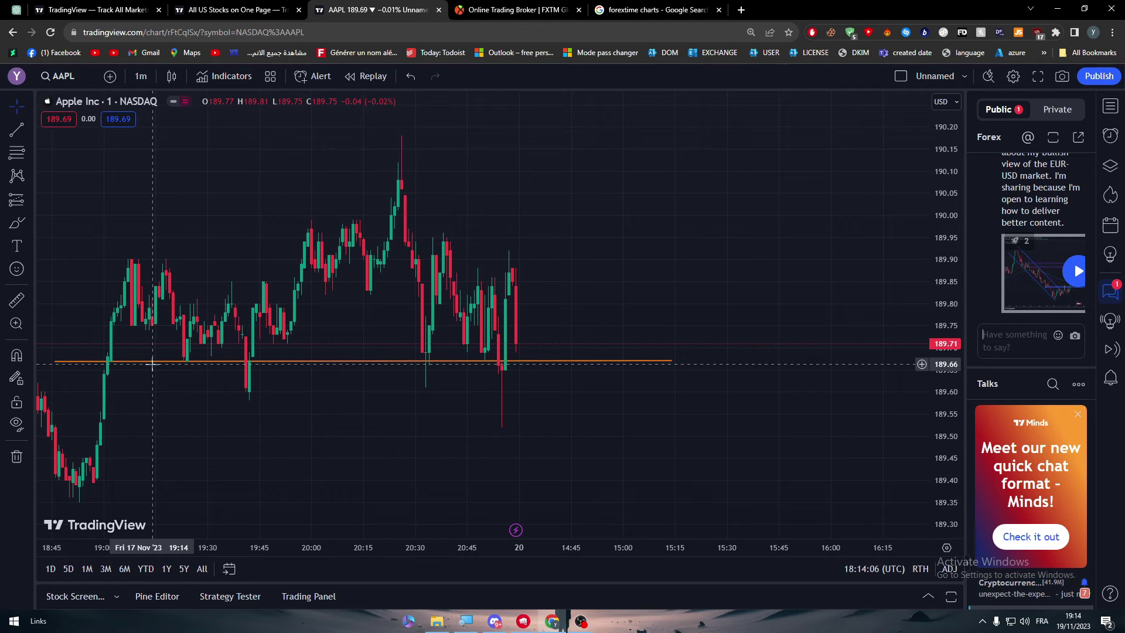
click(483, 12)
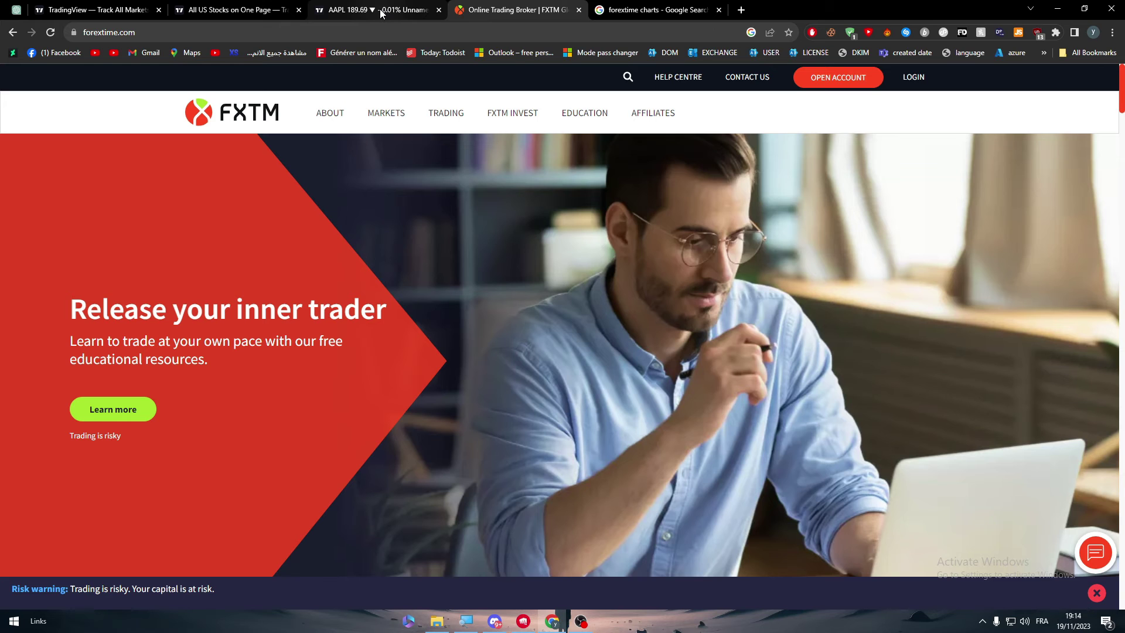
click(649, 17)
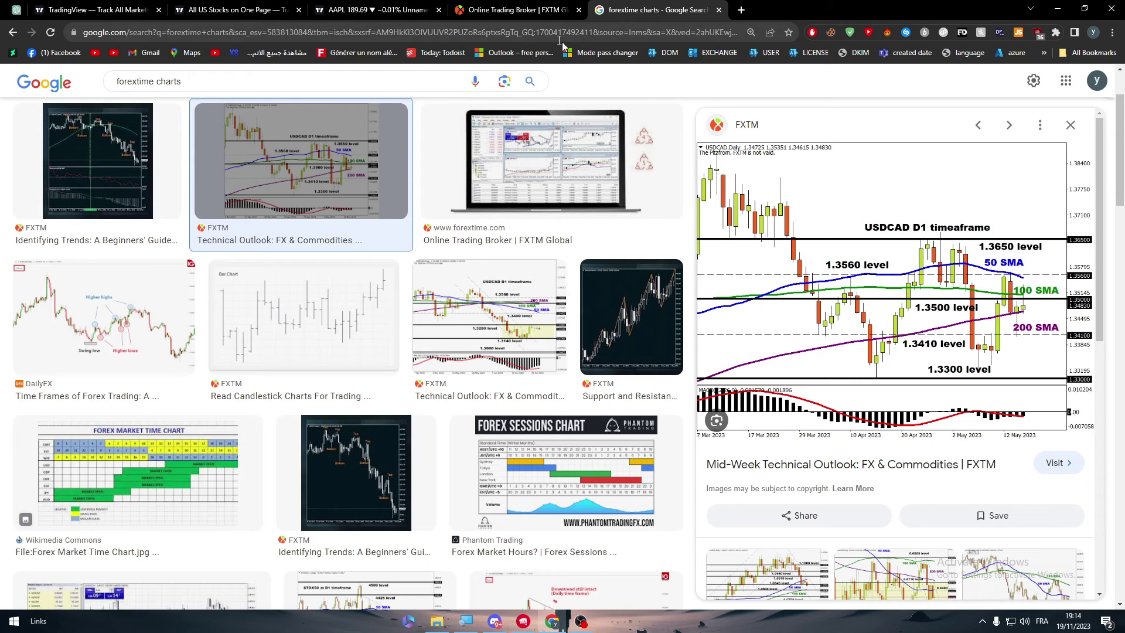
click(515, 12)
click(375, 10)
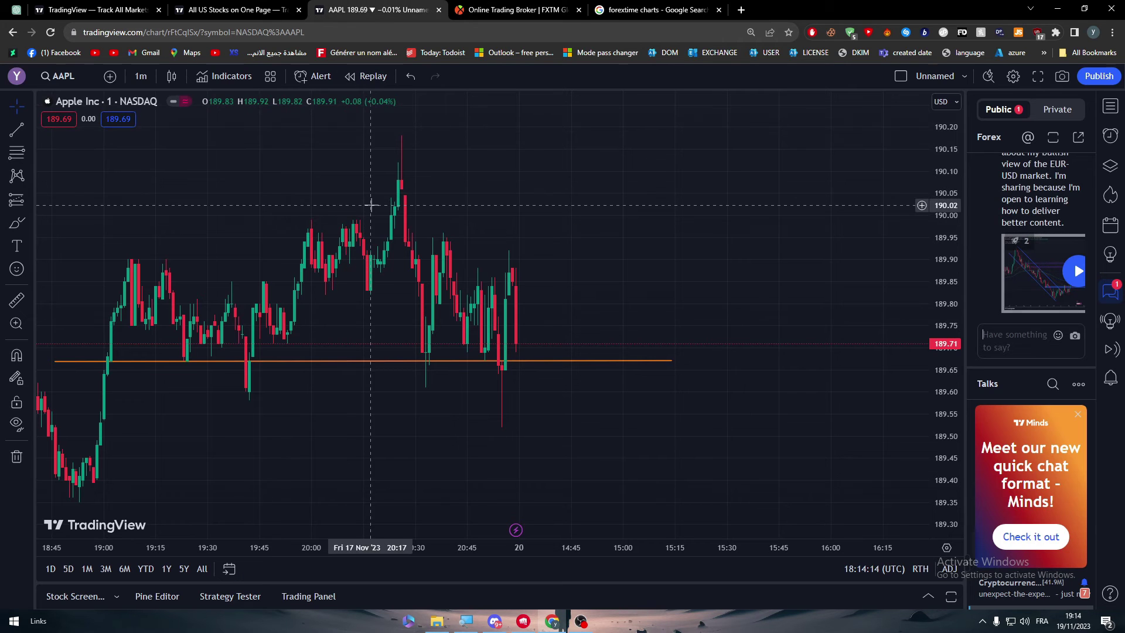
click(17, 223)
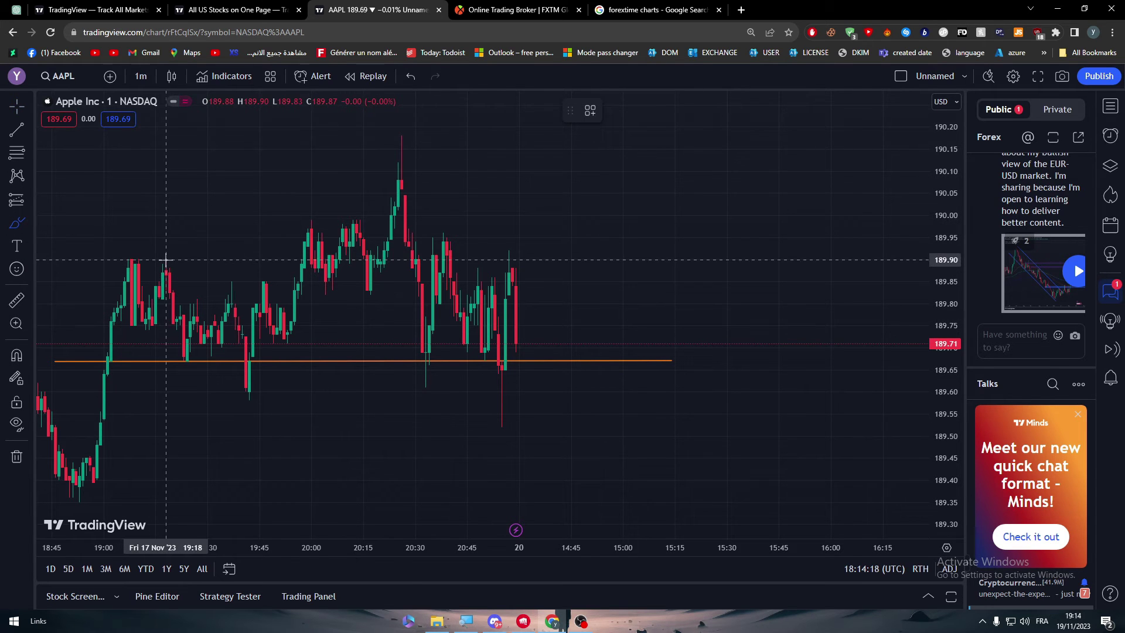
mouse_move(165, 260)
mouse_down()
mouse_move(184, 309)
mouse_move(190, 295)
mouse_up()
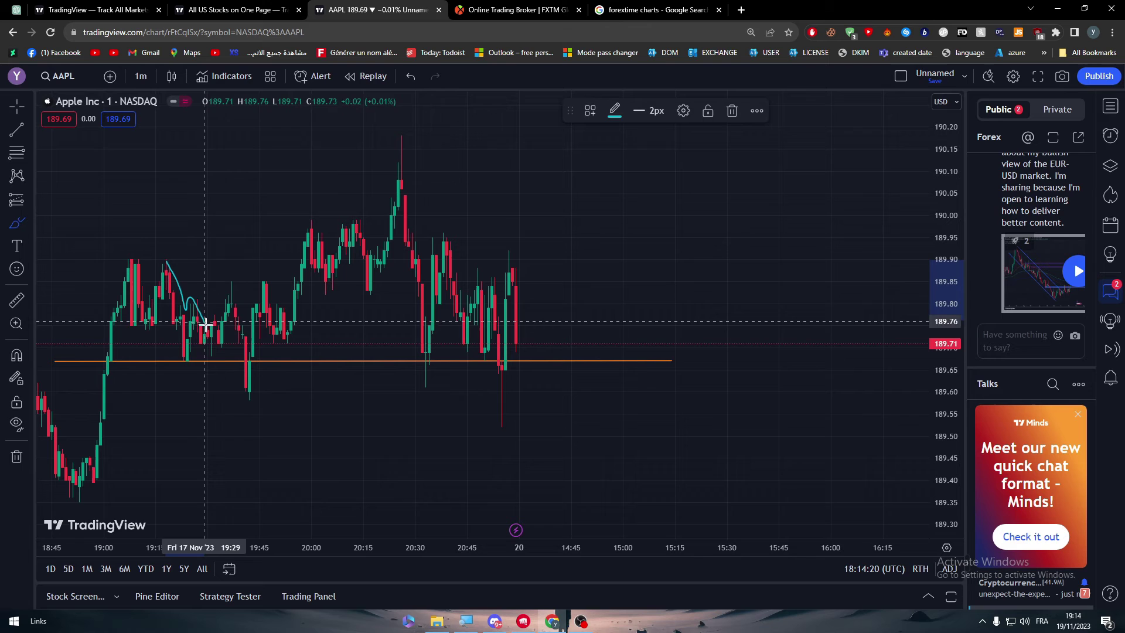
mouse_move(205, 323)
mouse_down()
mouse_move(229, 290)
mouse_move(256, 374)
mouse_move(259, 296)
mouse_move(290, 319)
mouse_move(305, 232)
mouse_move(316, 240)
mouse_up()
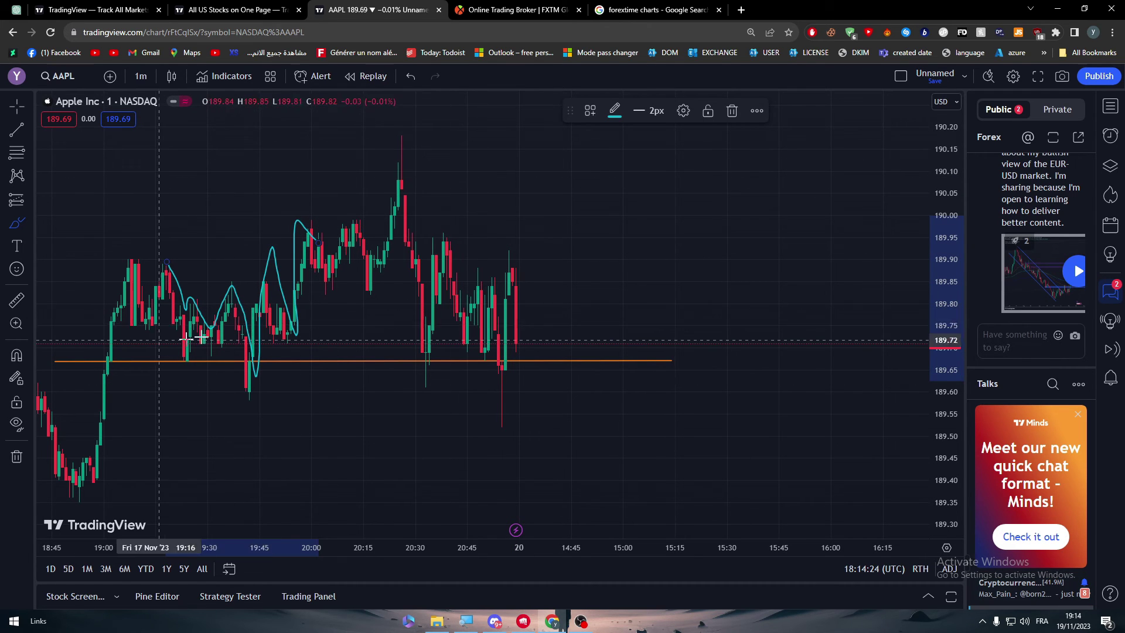
key(ctrl+z)
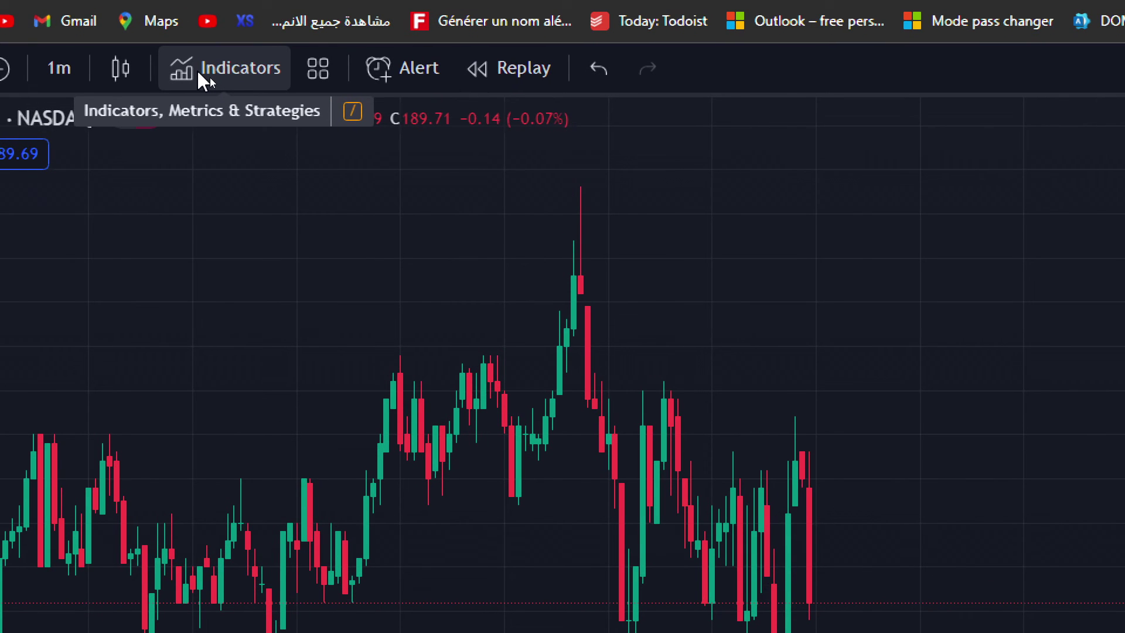
- Add the InSide Bar Strategy from the Indicators dialog's Strategies list to the AAPL chart
click(199, 75)
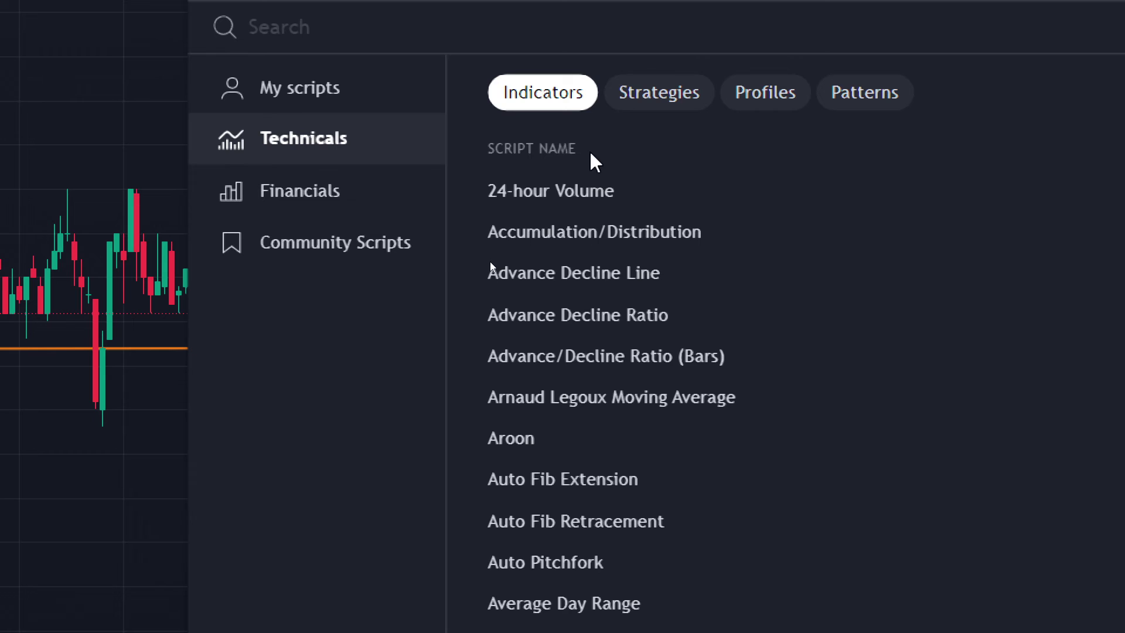
click(648, 100)
click(804, 102)
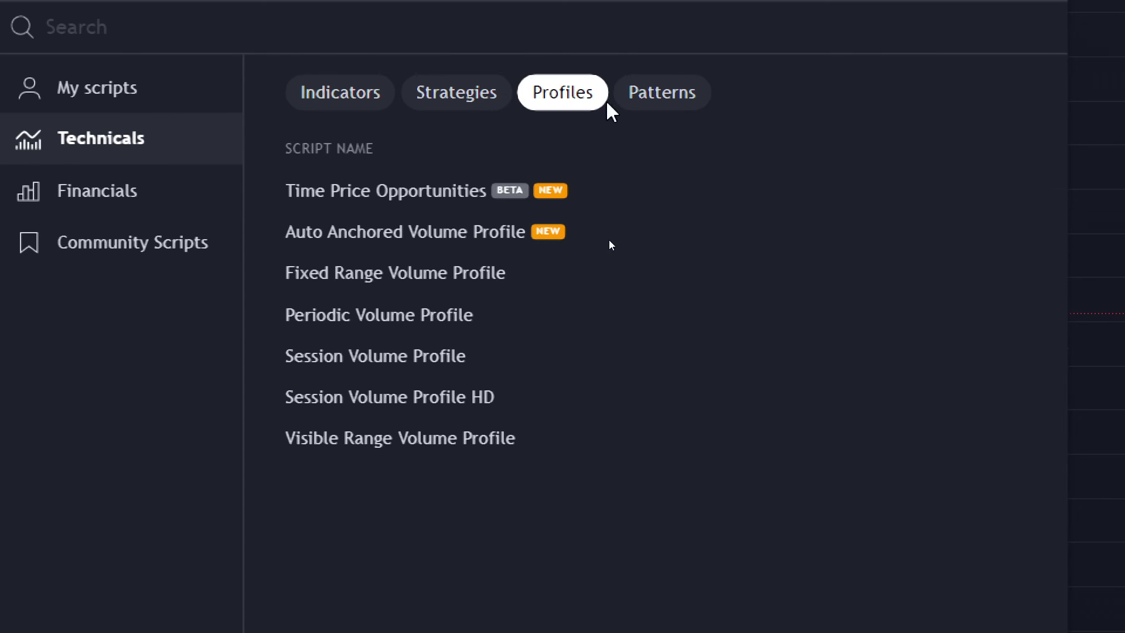
click(662, 96)
click(442, 100)
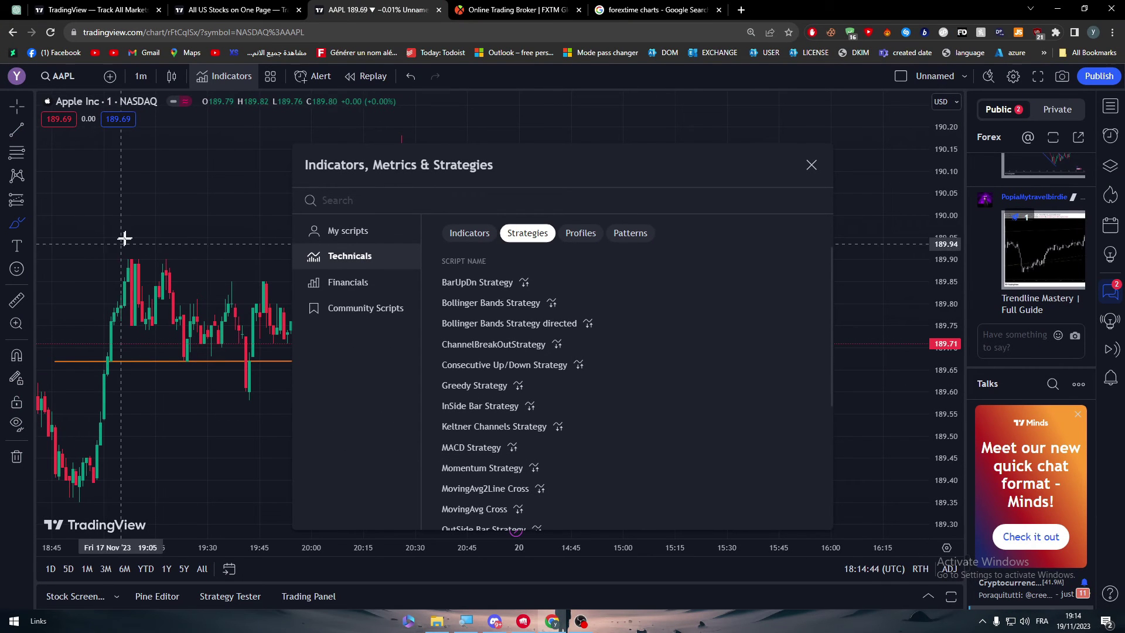
click(492, 412)
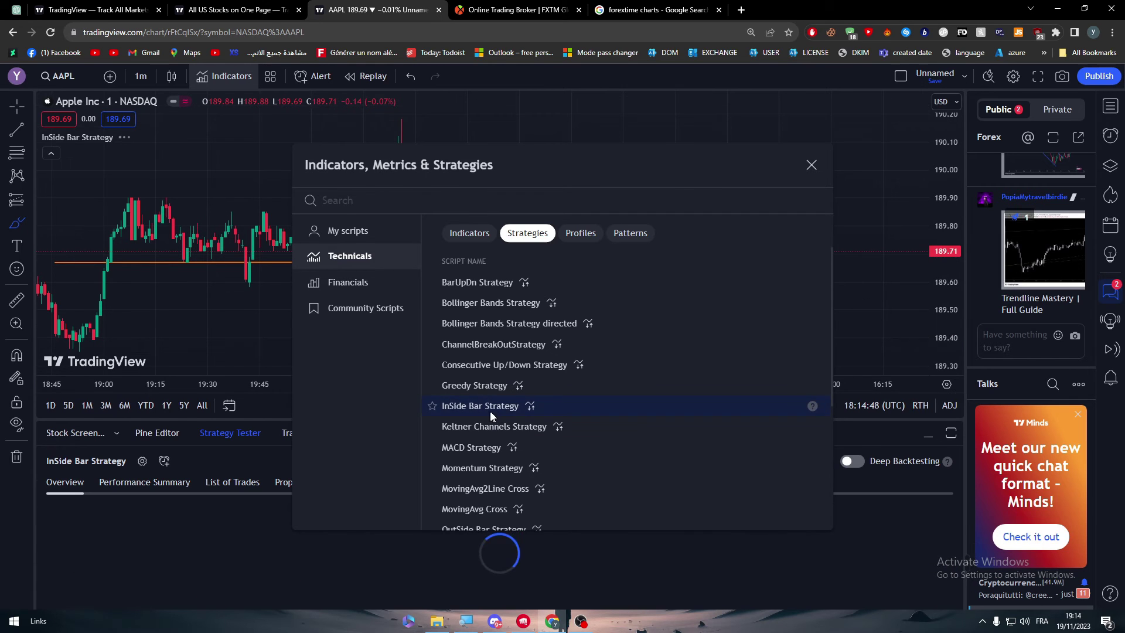
- Close the strategy picker and circle the InsBarLE and InsBarSE signals with the brush
click(803, 174)
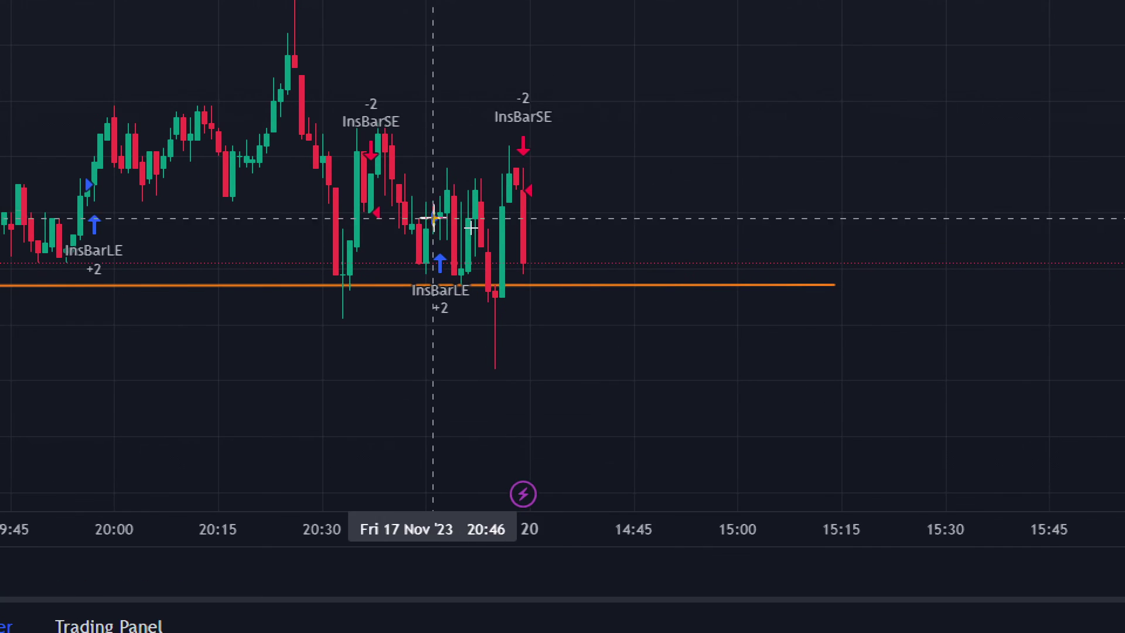
mouse_move(471, 220)
mouse_down()
mouse_move(458, 264)
mouse_move(456, 230)
mouse_up()
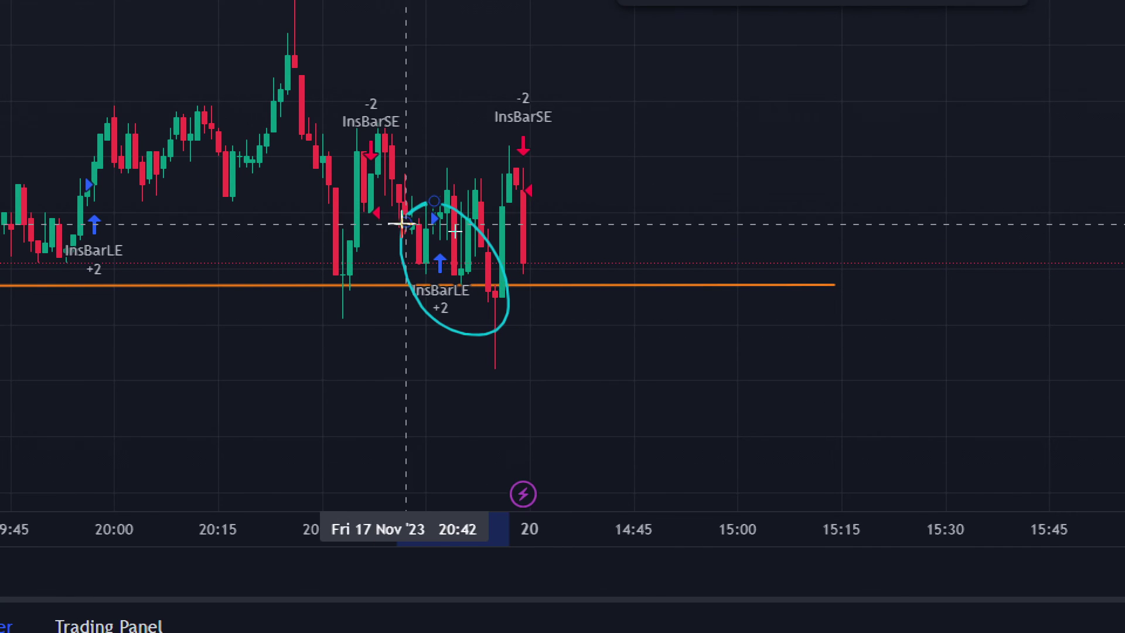
drag(474, 160, 515, 127)
drag(322, 158, 355, 150)
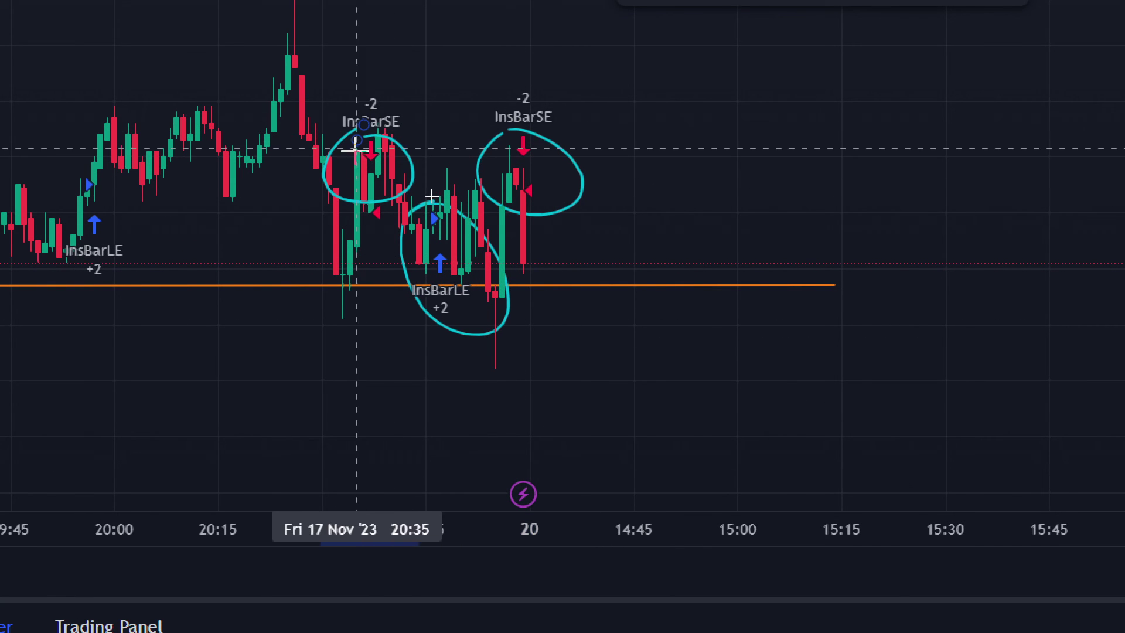
mouse_move(66, 172)
mouse_down()
mouse_move(148, 221)
mouse_move(90, 169)
mouse_up()
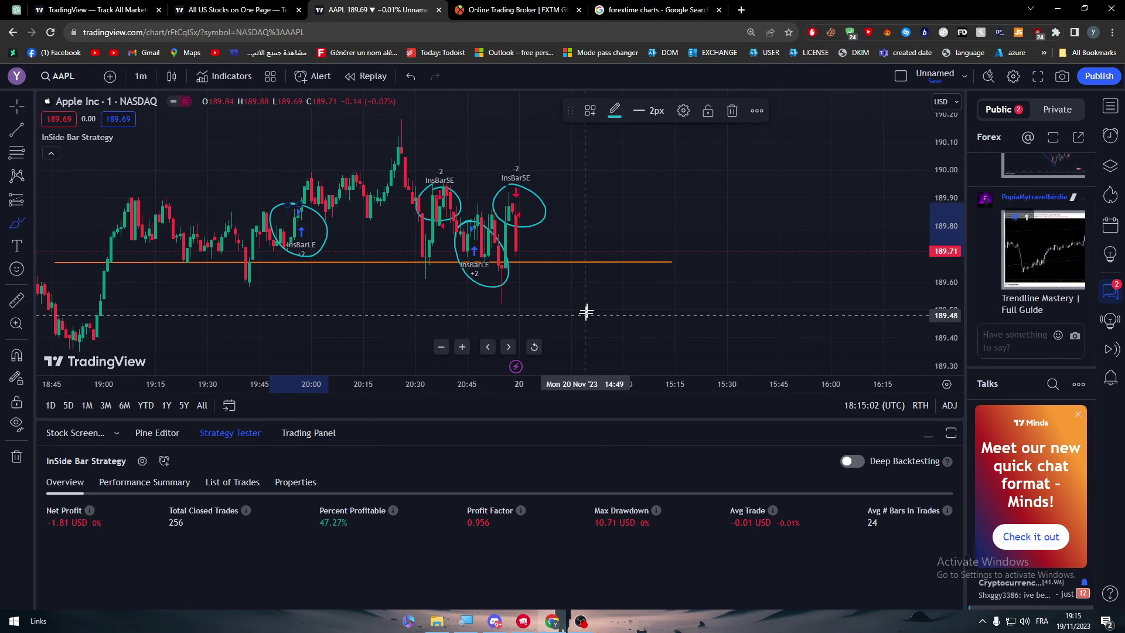
- Remove the brush circles around the signals, deleting one and undoing the rest
click(732, 111)
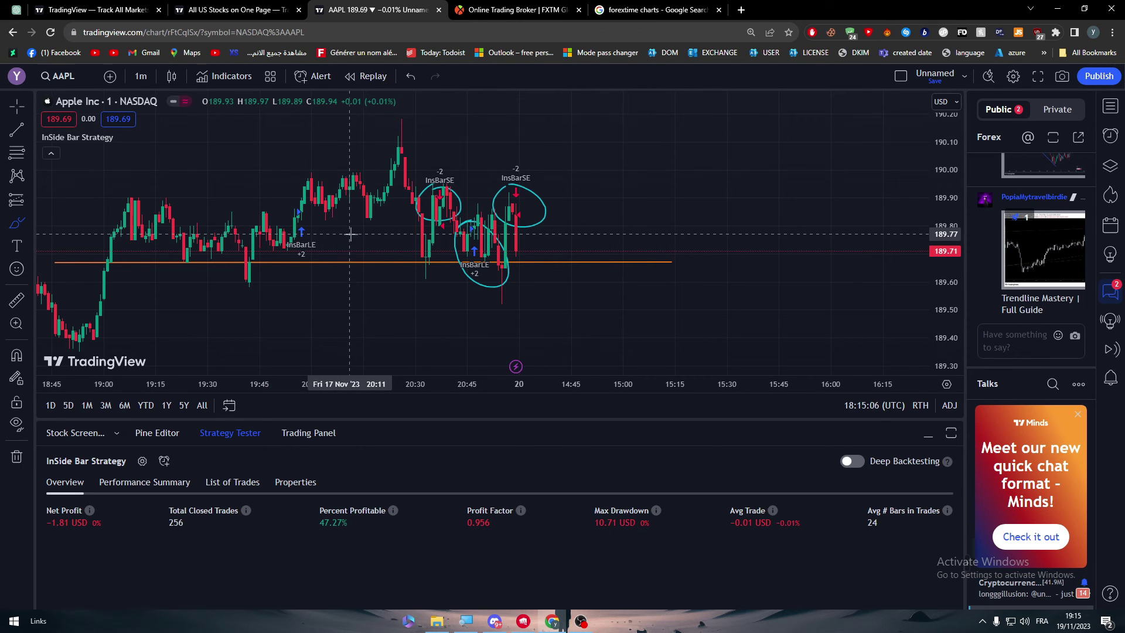
key(ctrl+z)
key(ctrl+z)
key(ctrl+z)
key(ctrl+z)
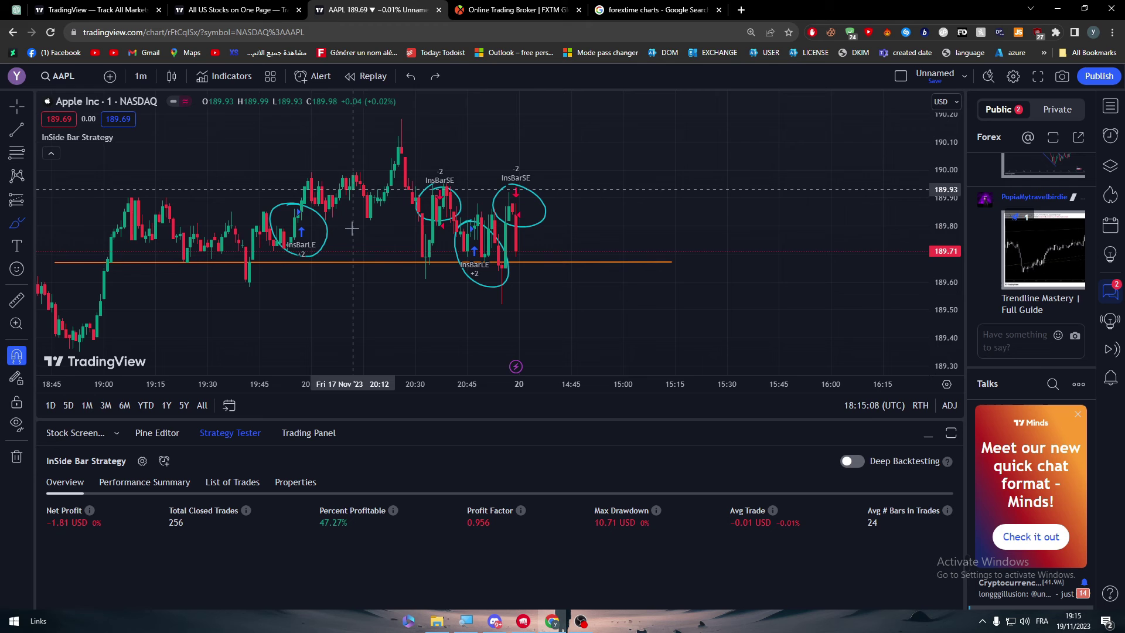
key(ctrl+z)
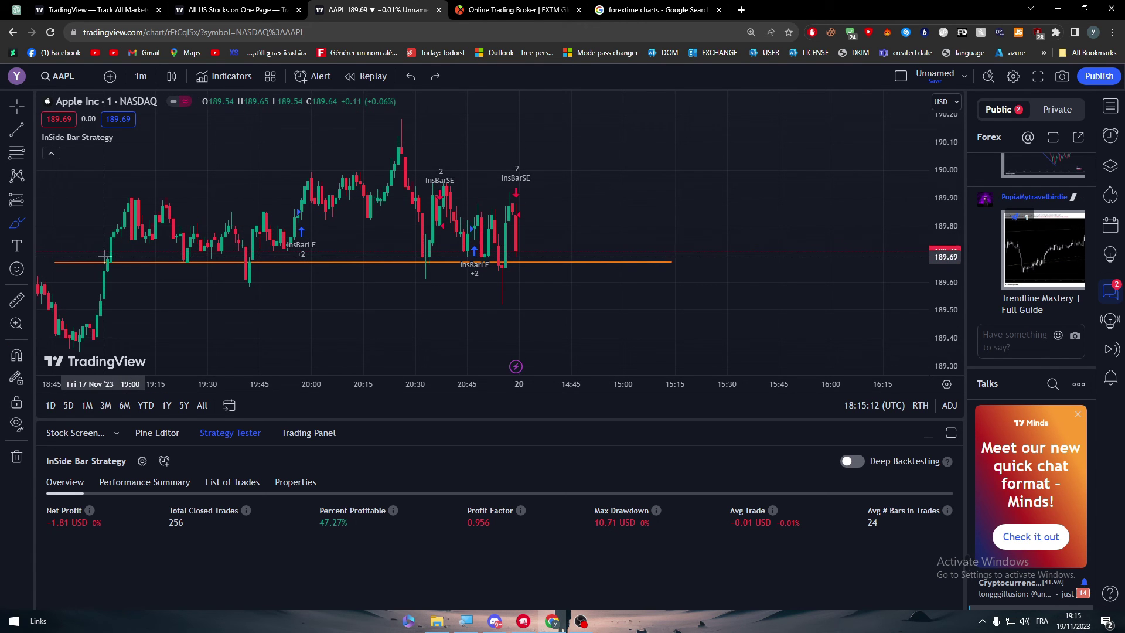
drag(108, 254, 124, 186)
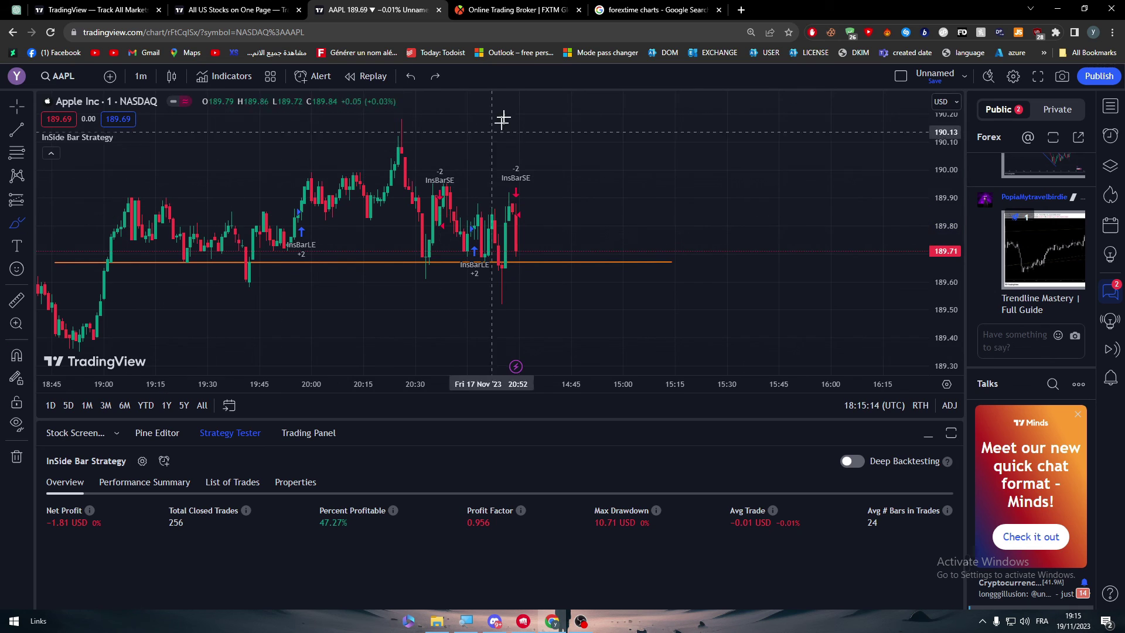
- Check the All US Stocks table and AAPL chart, ending on the FXTM homepage
click(508, 11)
mouse_move(433, 112)
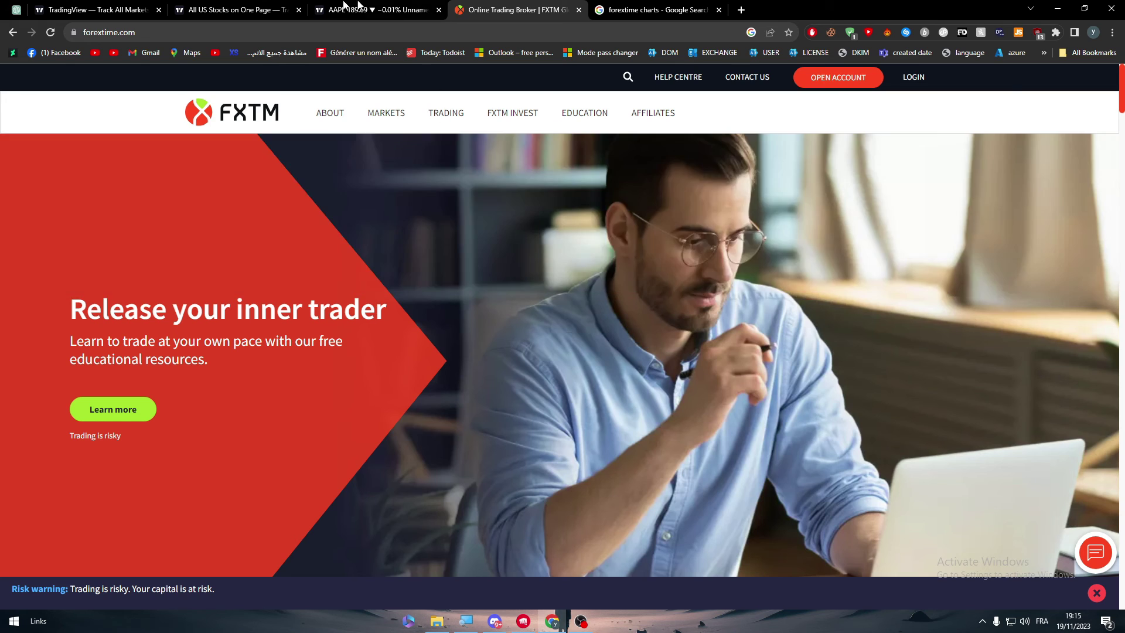
click(206, 8)
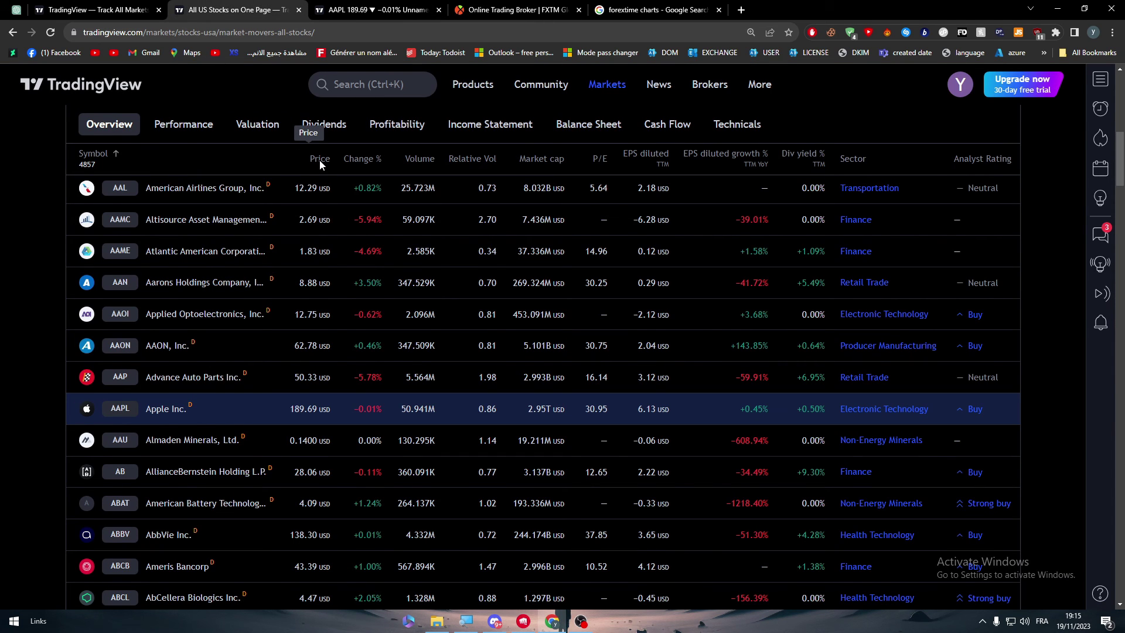
click(369, 9)
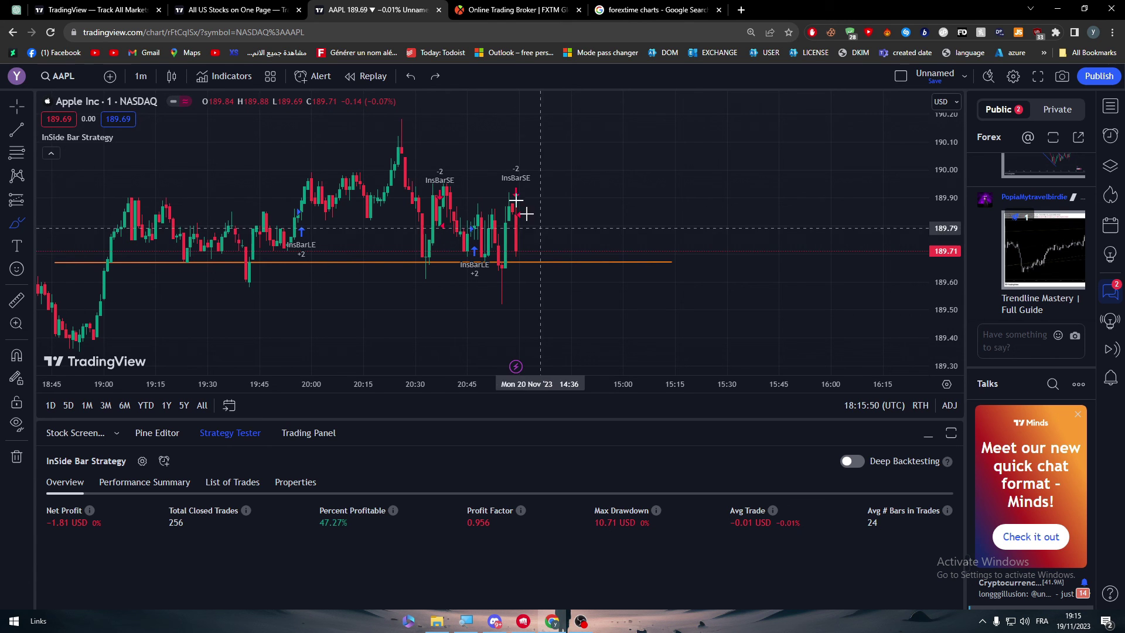
click(509, 9)
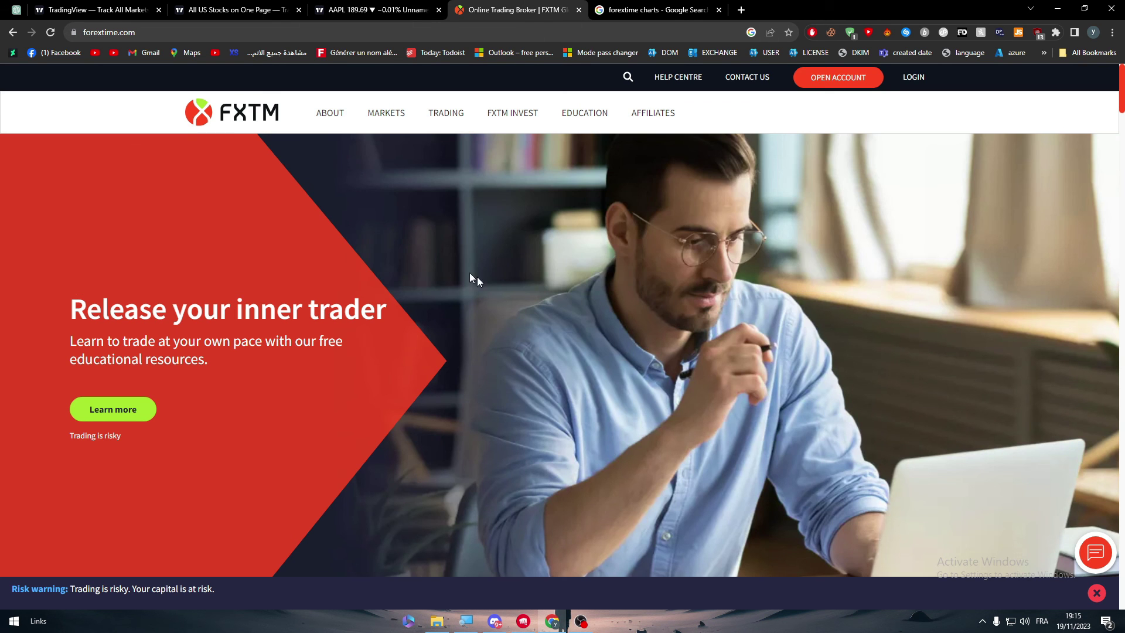